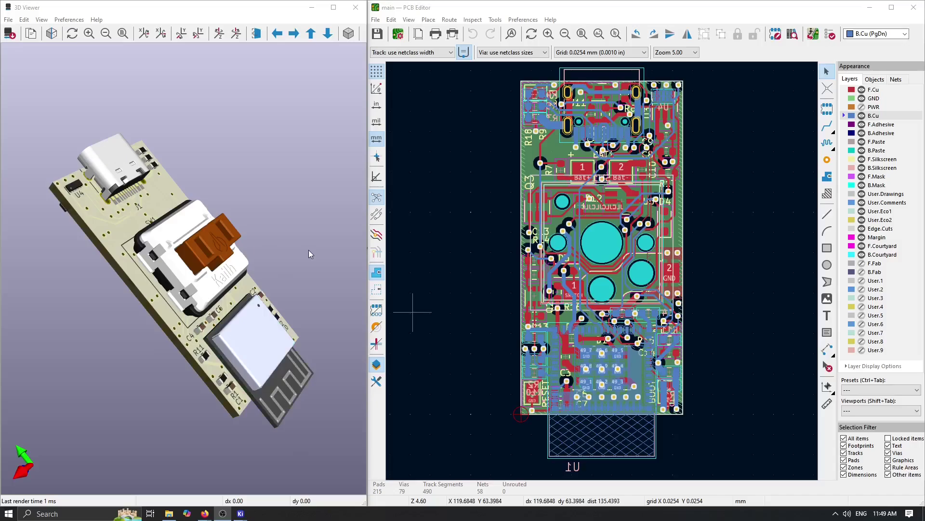
Snap the 3D board to a bottom view, then orbit it over to the small-component and status-LED side
key(shift+z)
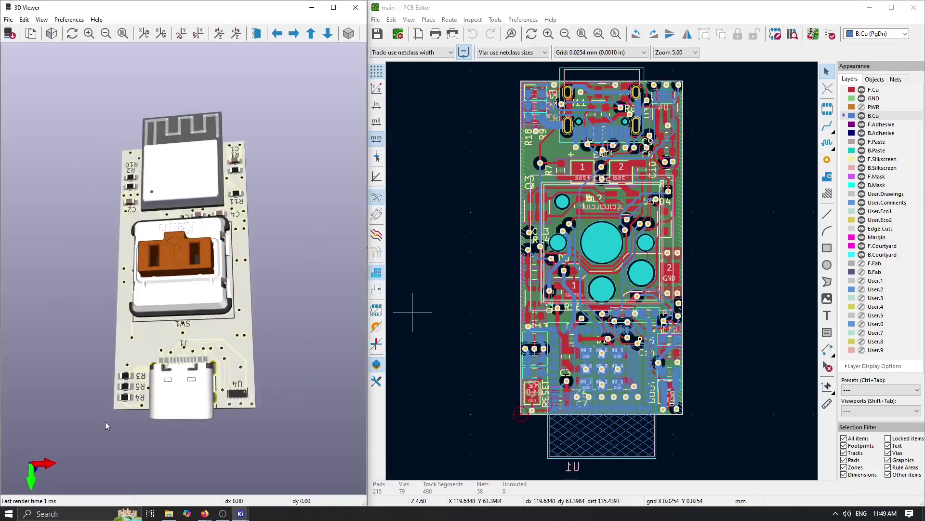
drag(66, 305, 149, 335)
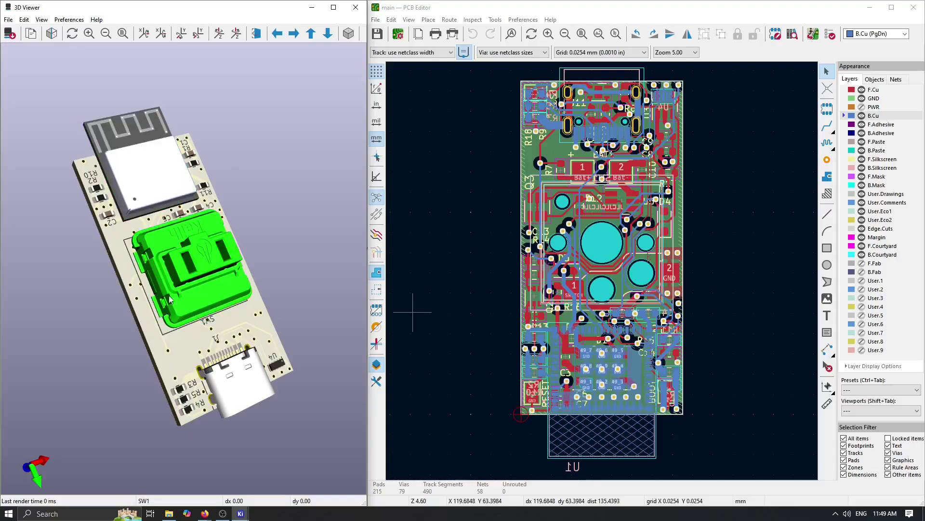
drag(169, 299, 240, 327)
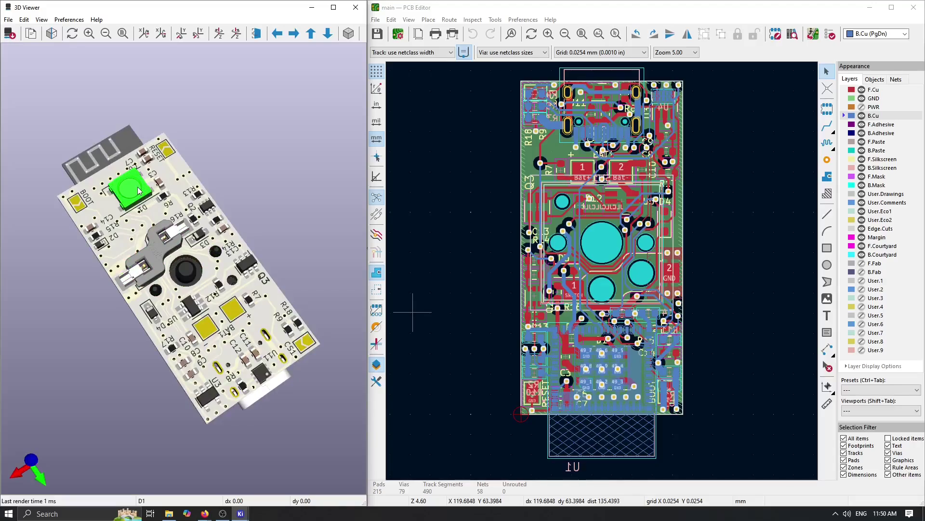
drag(138, 191, 80, 367)
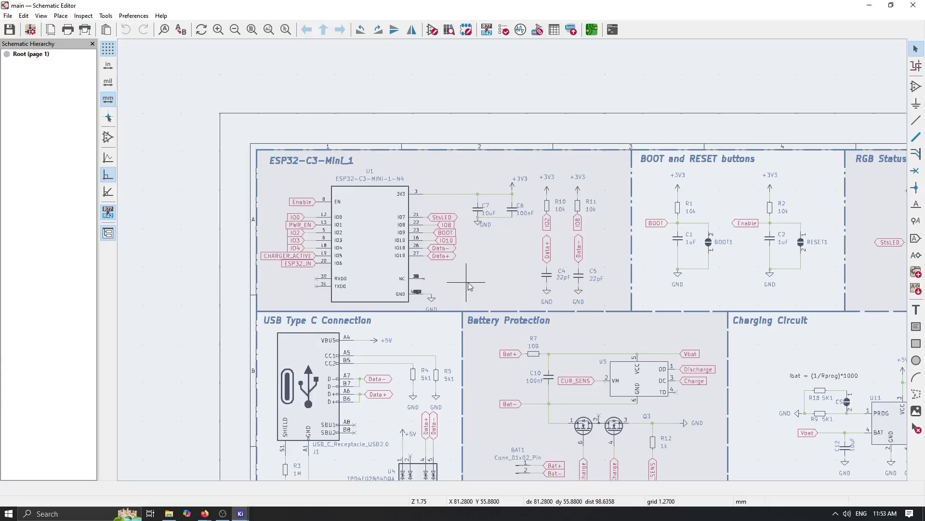
key(alt+Tab)
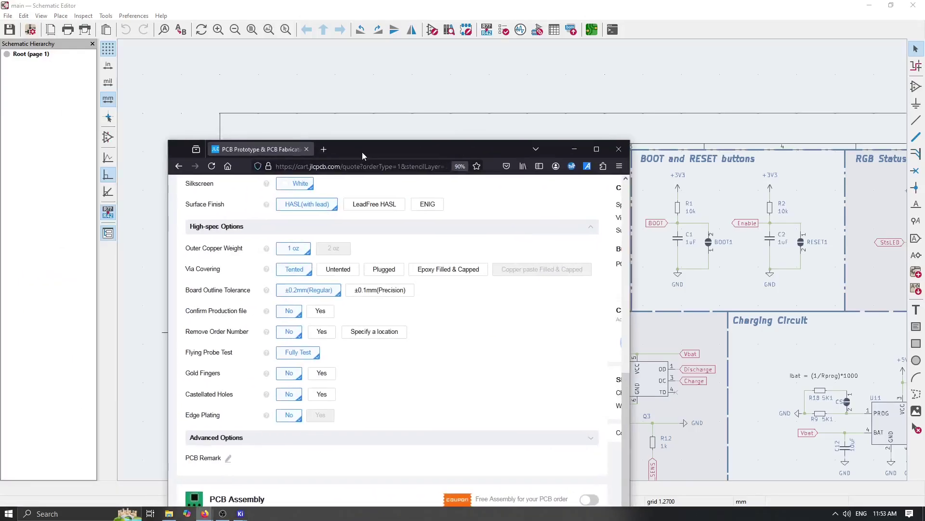
double_click(438, 149)
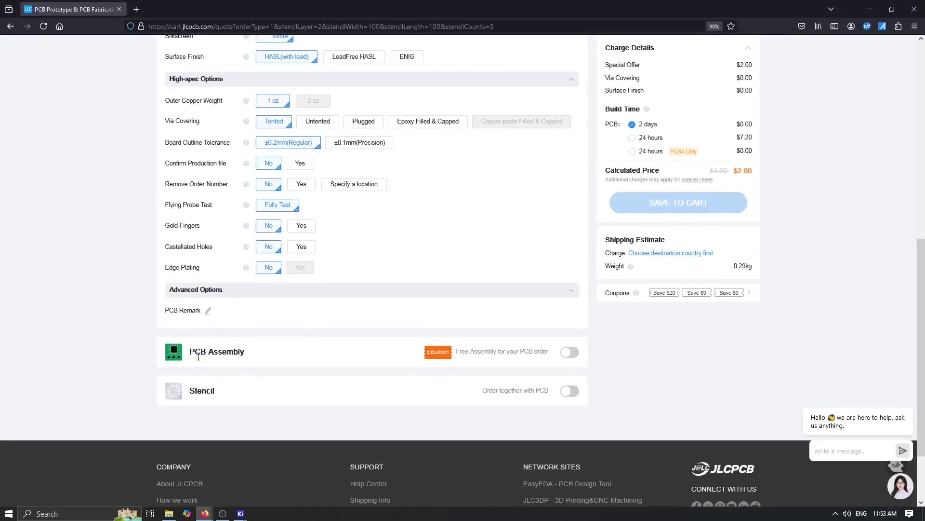
scroll(289, 354, up, 8)
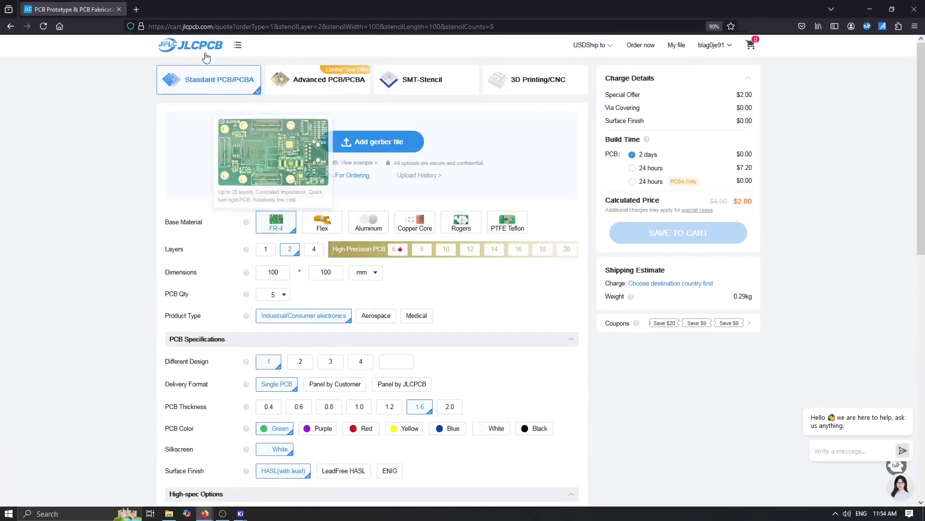
key(alt+Tab)
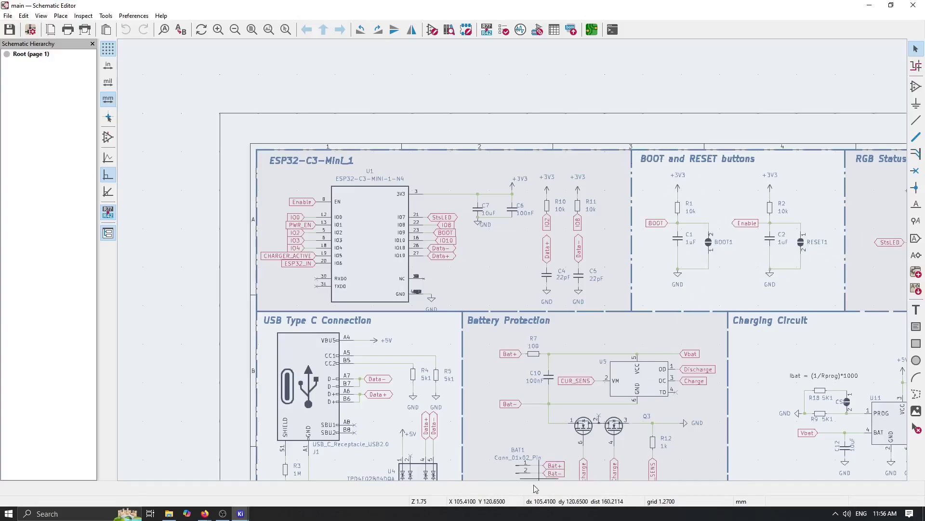
Zoom around the schematic and select the StsLED label to see its properties
scroll(670, 301, down, 2)
scroll(613, 253, up, 3)
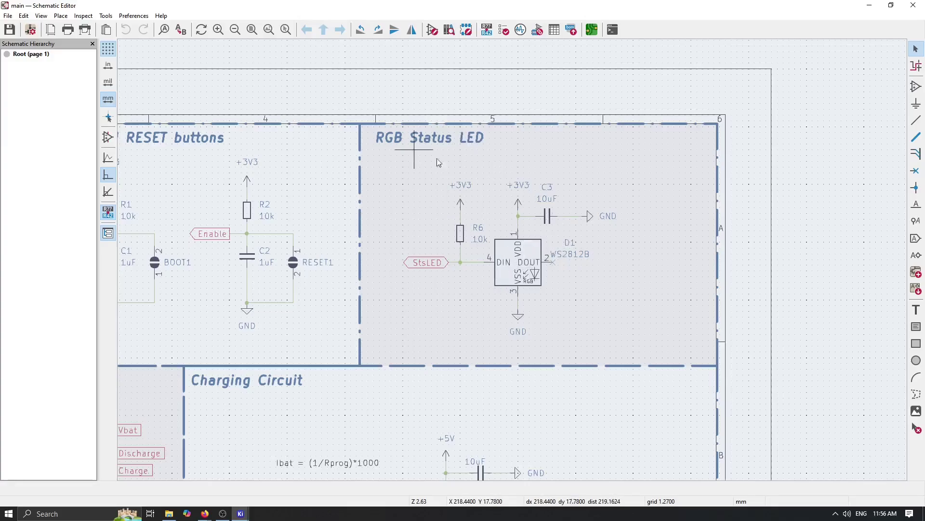
scroll(465, 270, down, 5)
scroll(465, 270, up, 4)
click(512, 265)
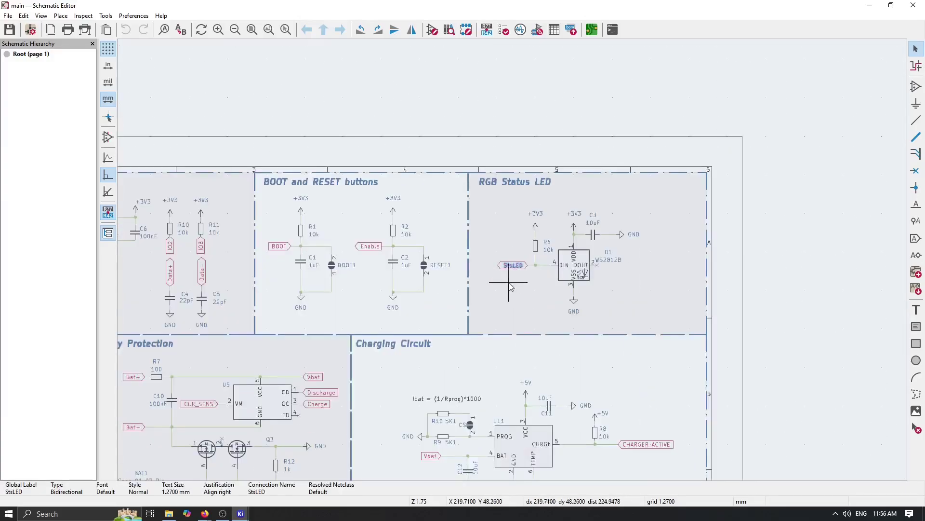
Pan to the Charging Circuit and Voltage Regulator, then back to zoom on the Soft Latch area
scroll(511, 286, down, 5)
scroll(277, 354, up, 5)
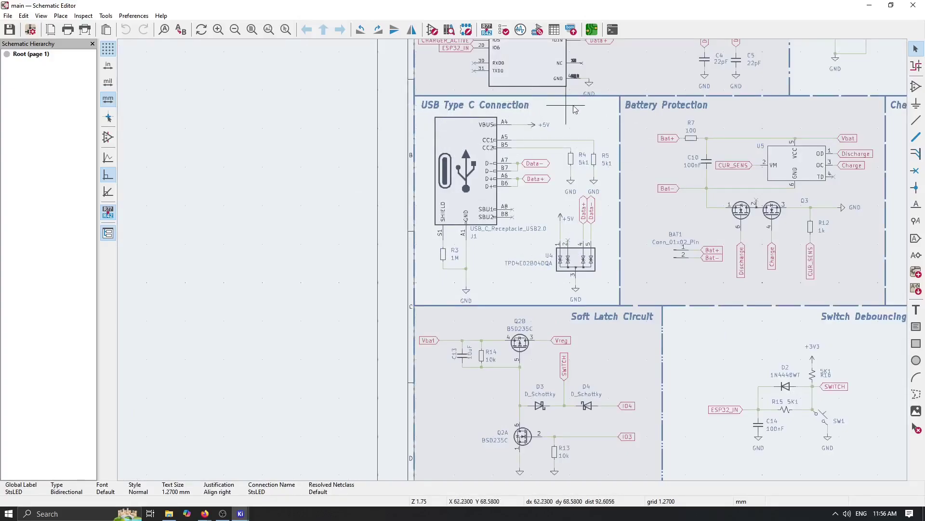
middle_drag(743, 115, 371, 134)
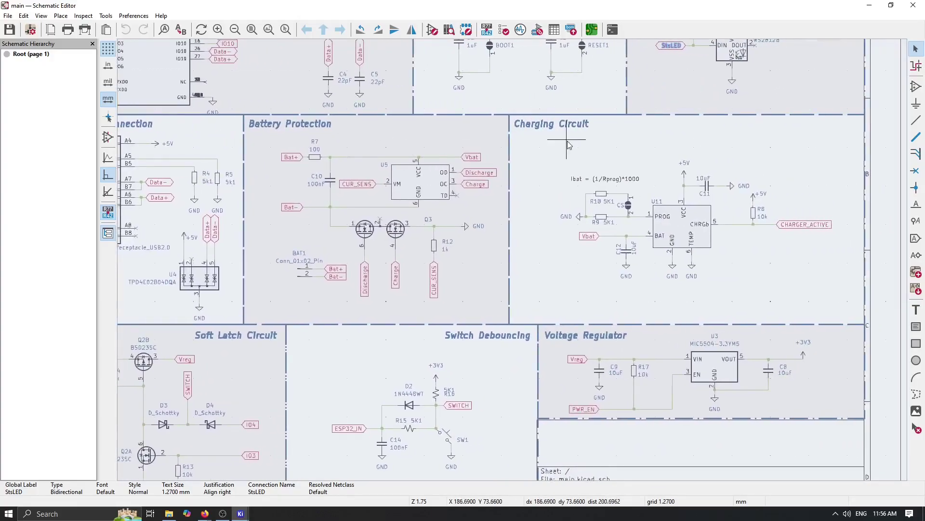
middle_drag(336, 352, 655, 165)
scroll(438, 261, up, 3)
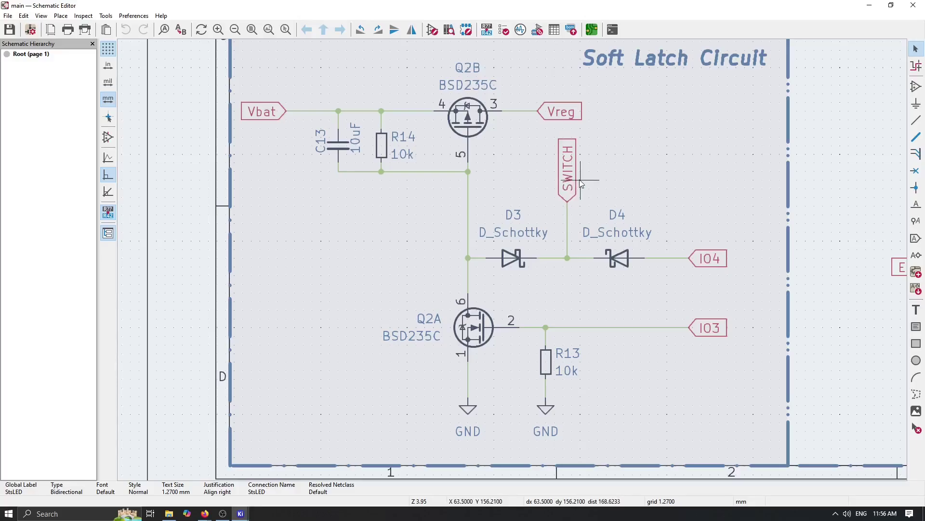
click(268, 111)
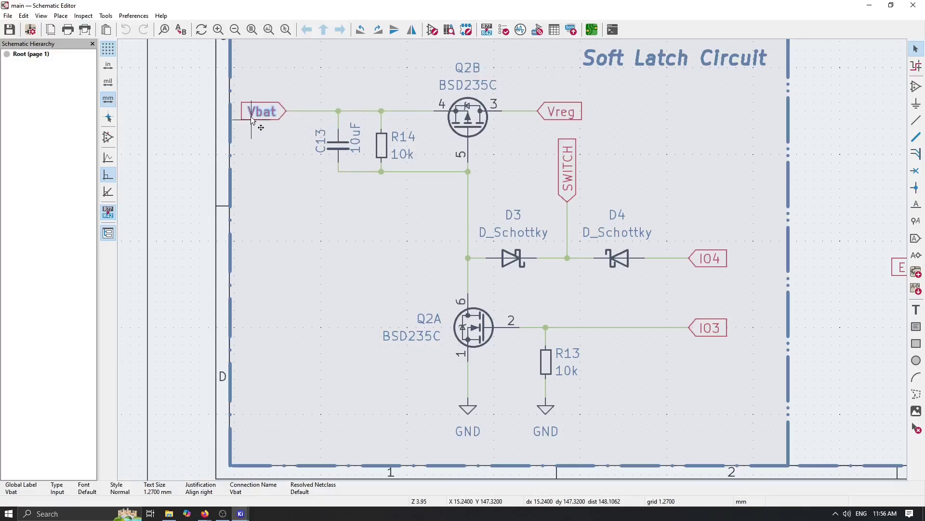
click(563, 115)
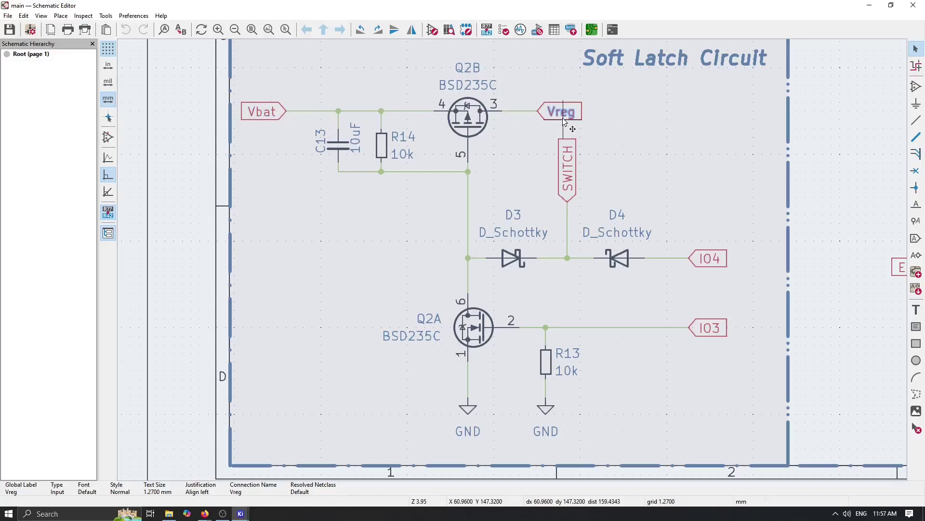
click(570, 196)
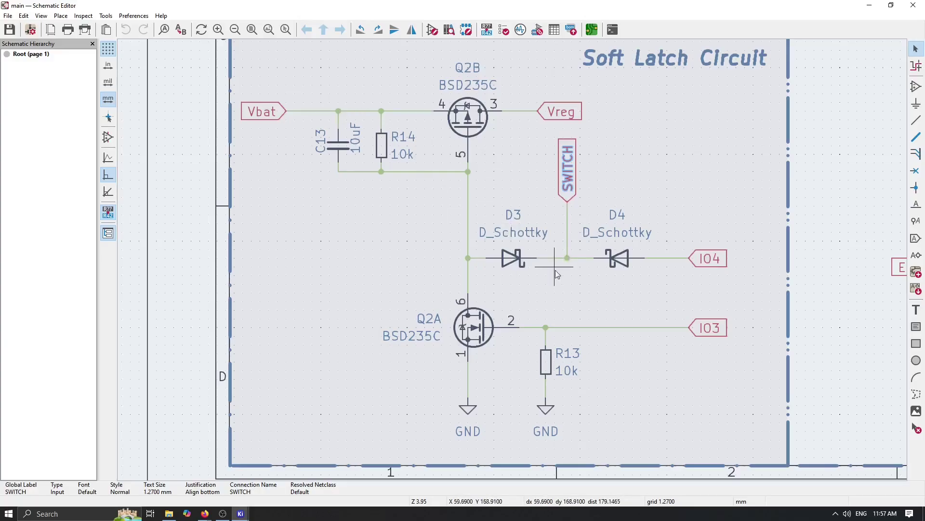
click(432, 189)
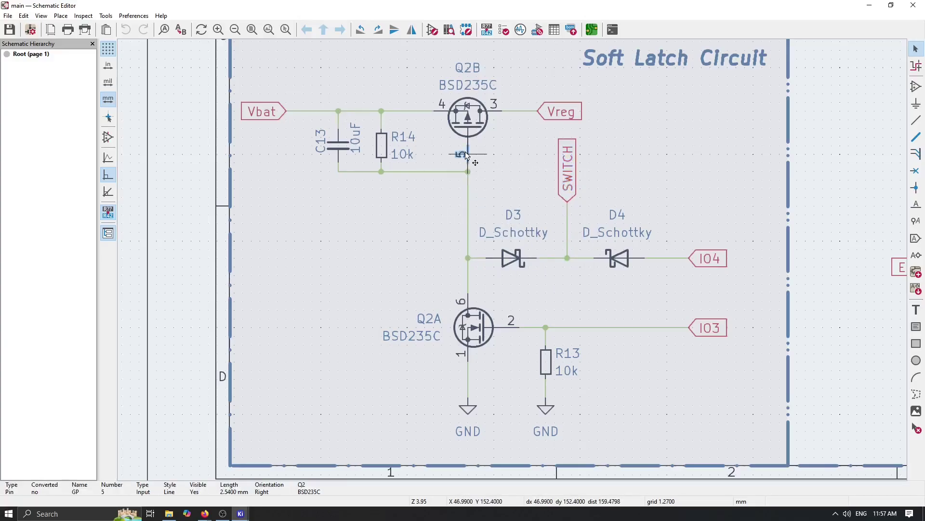
click(481, 117)
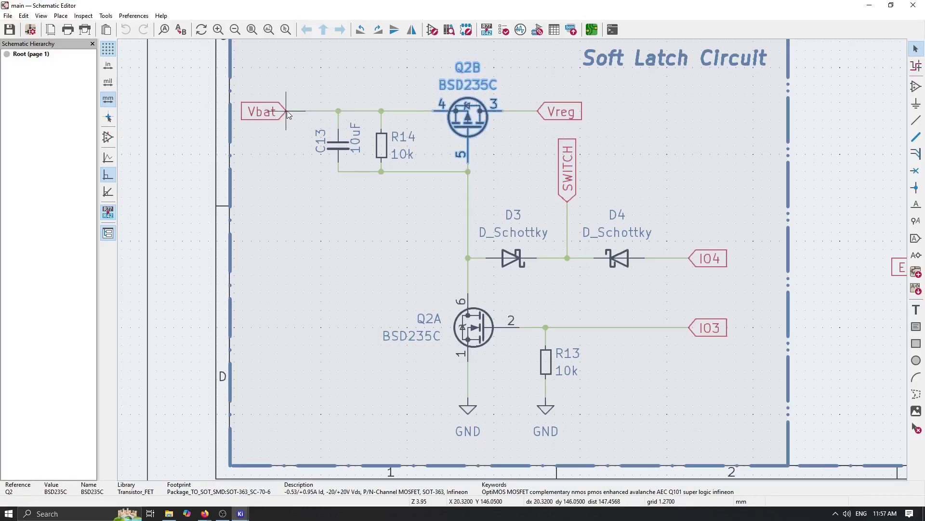
click(270, 112)
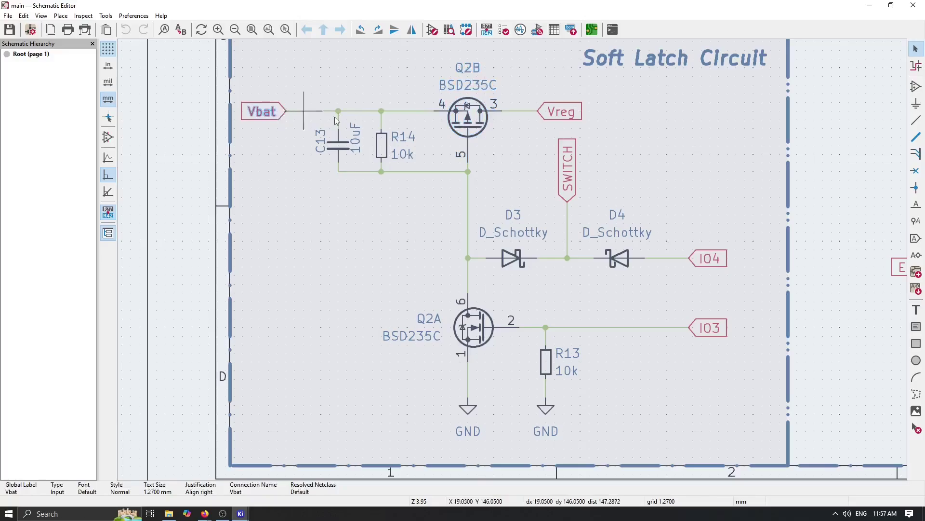
click(574, 116)
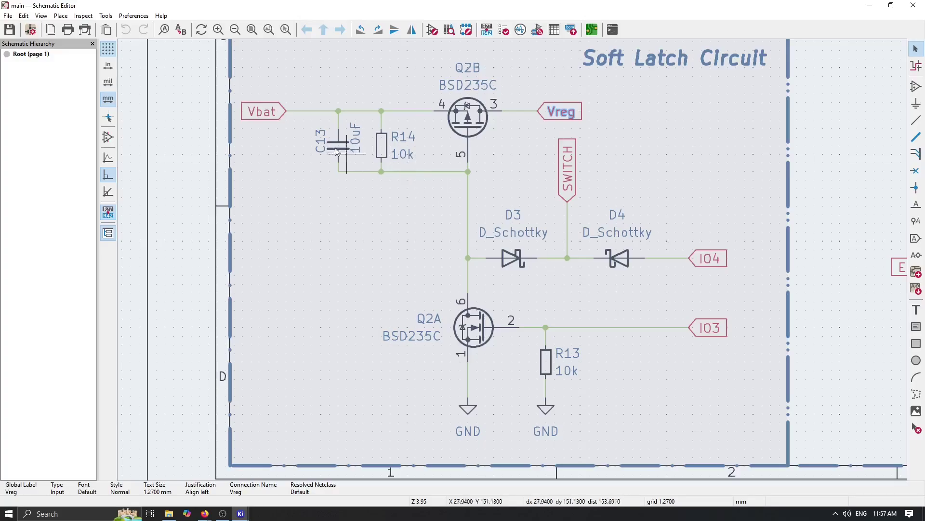
click(706, 328)
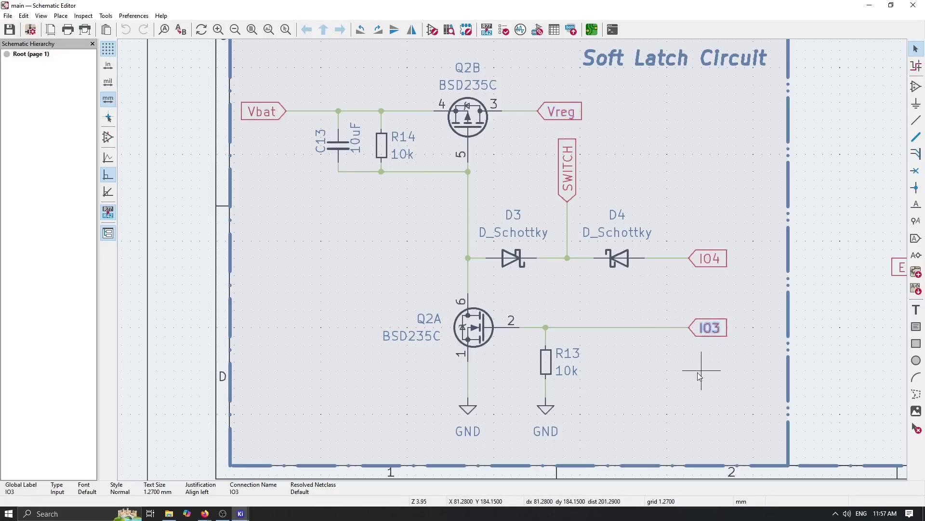
click(467, 326)
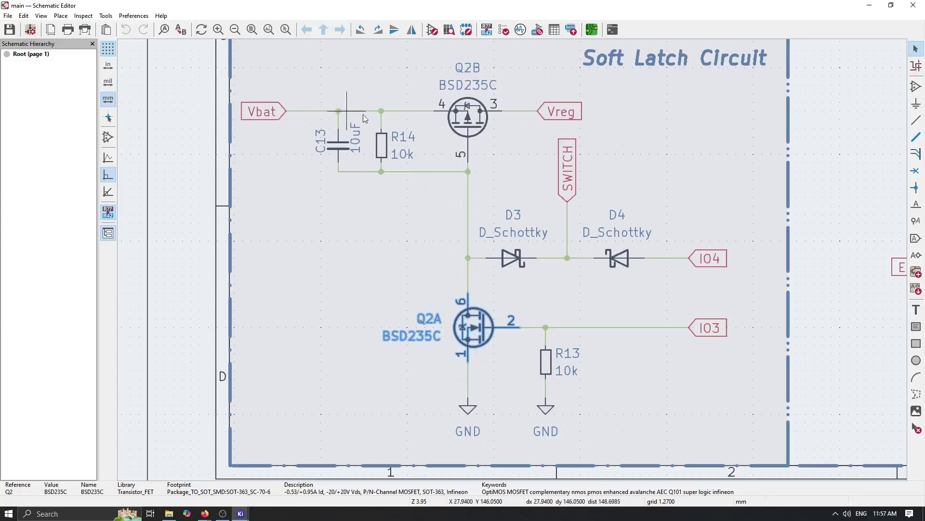
drag(625, 124, 235, 85)
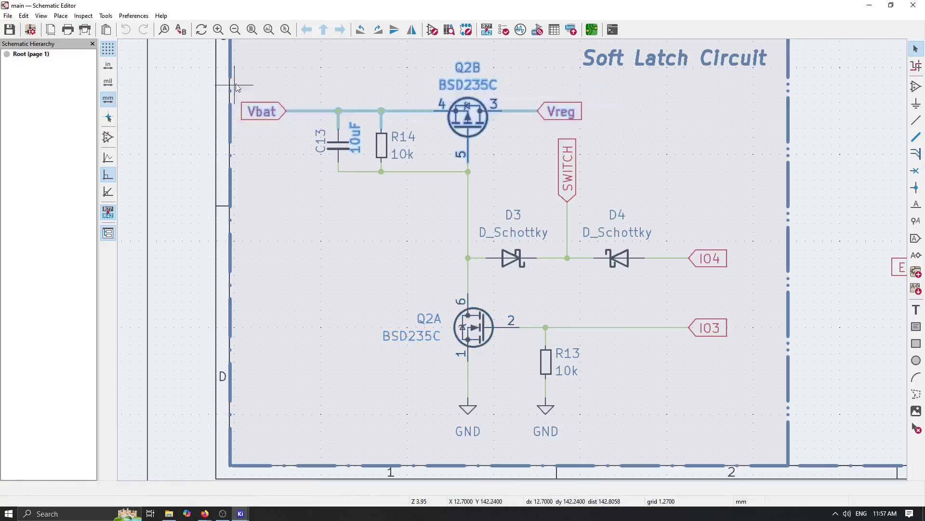
click(677, 123)
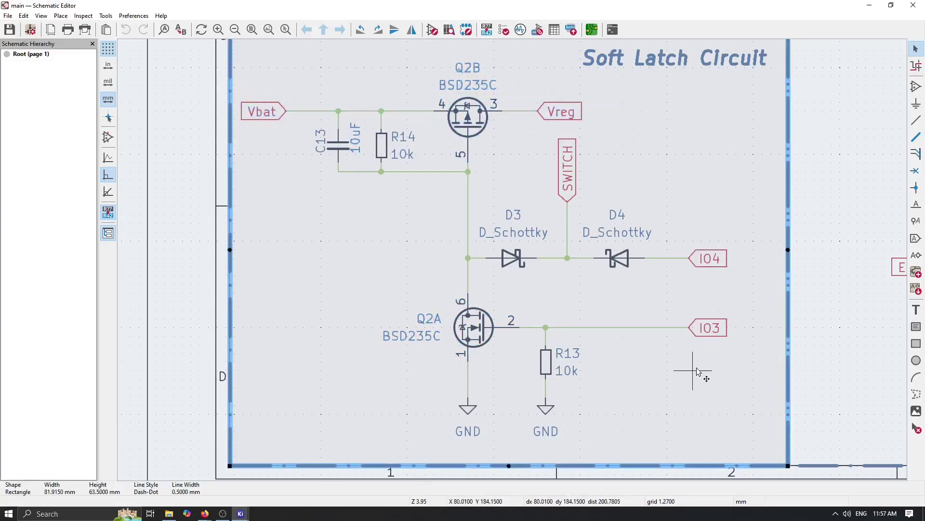
click(708, 327)
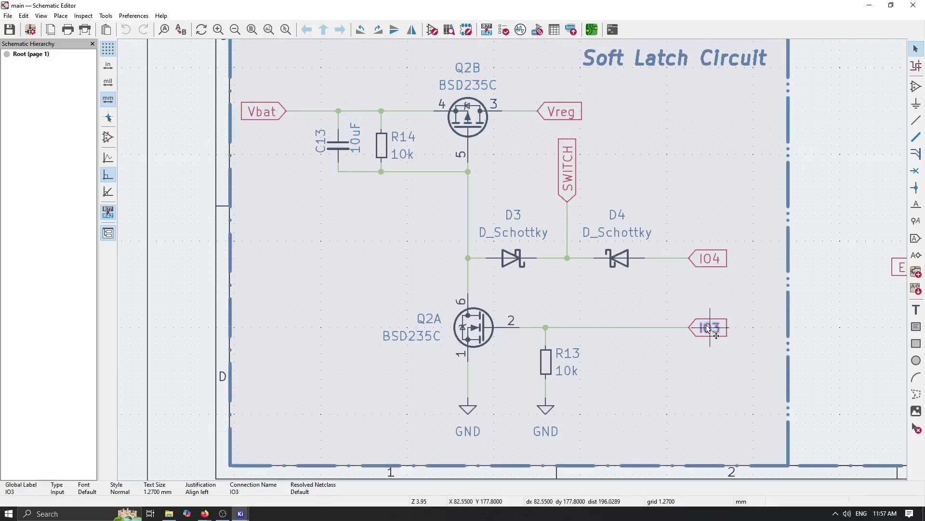
click(461, 330)
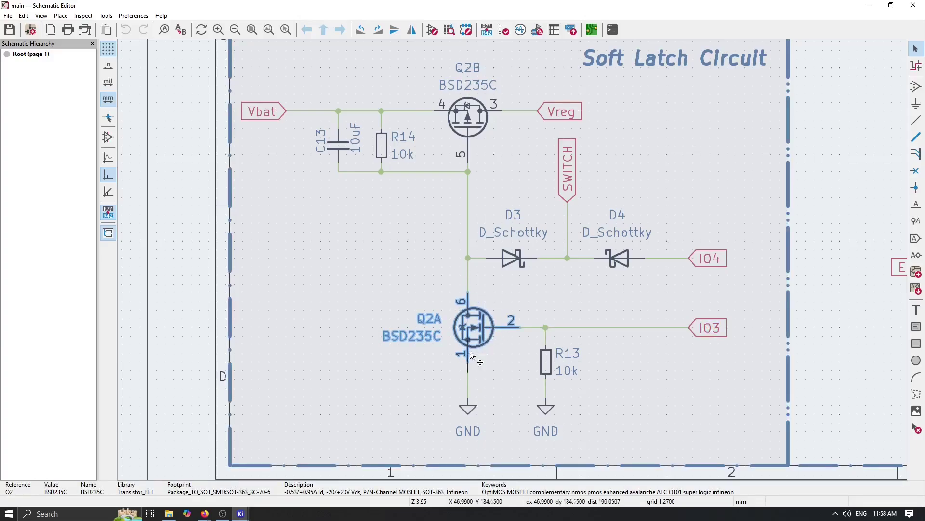
click(464, 188)
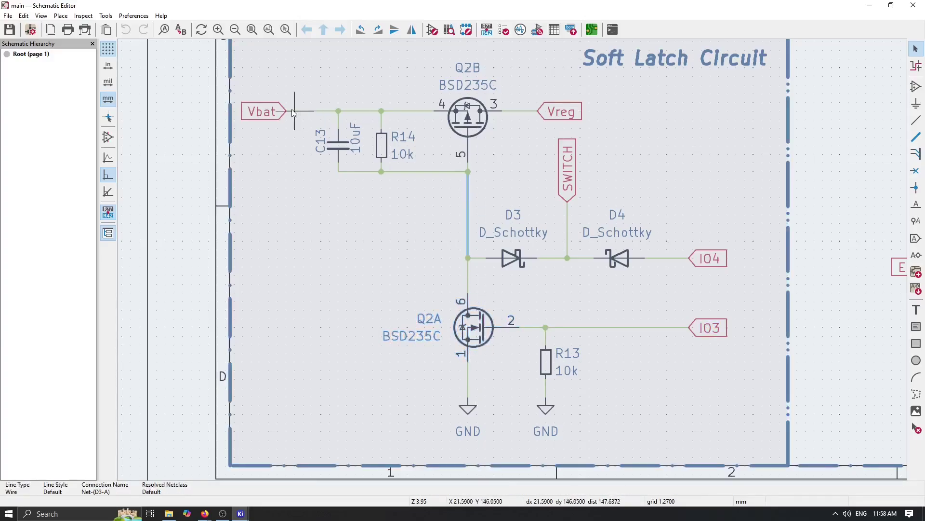
click(270, 113)
click(559, 111)
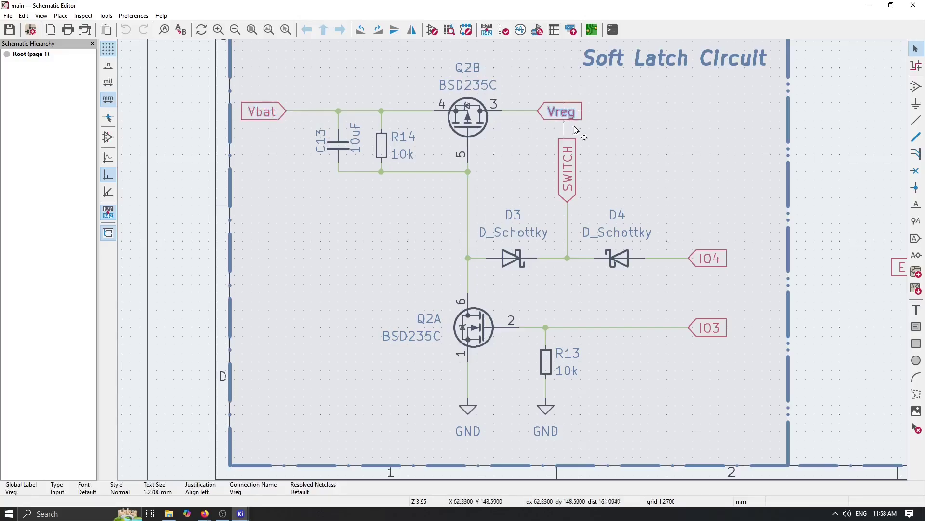
Zoom out to the full schematic sheet and pan to show its upper blocks
scroll(646, 147, down, 5)
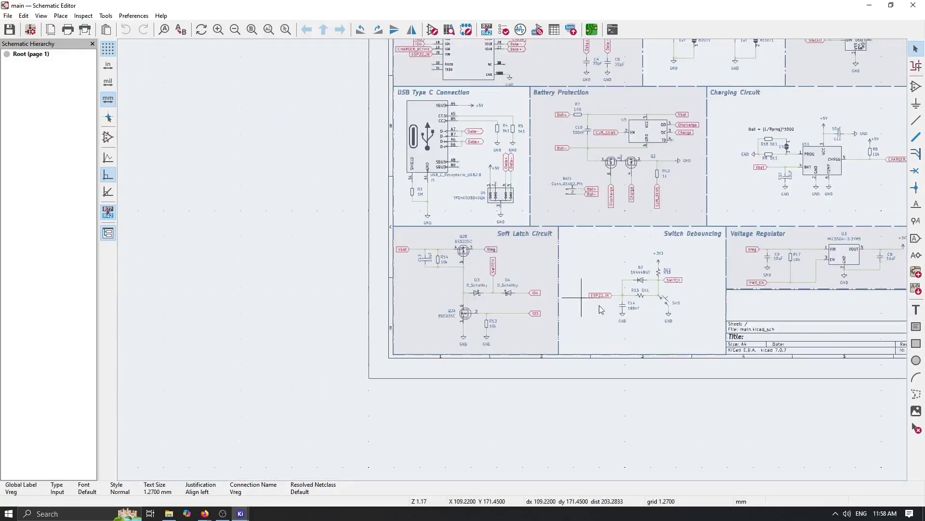
middle_drag(301, 346, 125, 435)
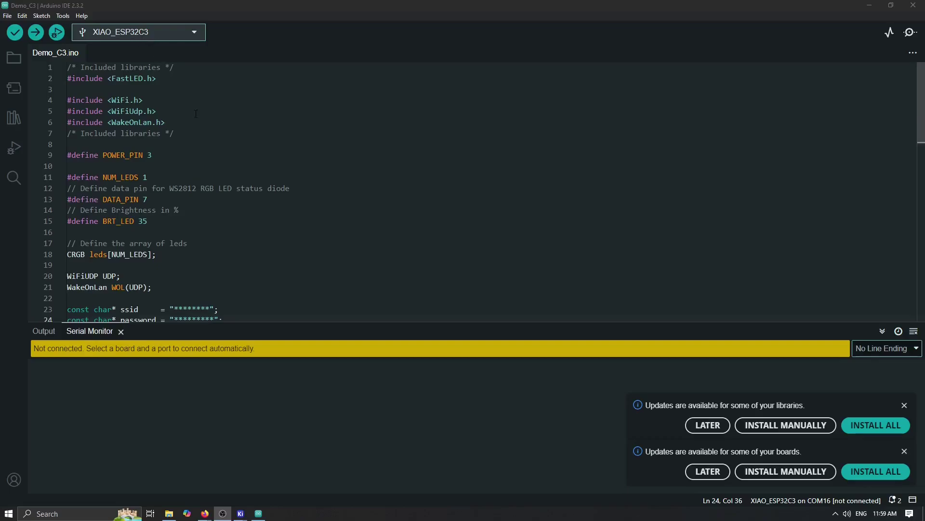
Highlight the FastLED, WiFi and WiFiUdp includes and the POWER_PIN definition on line 9
triple_click(86, 79)
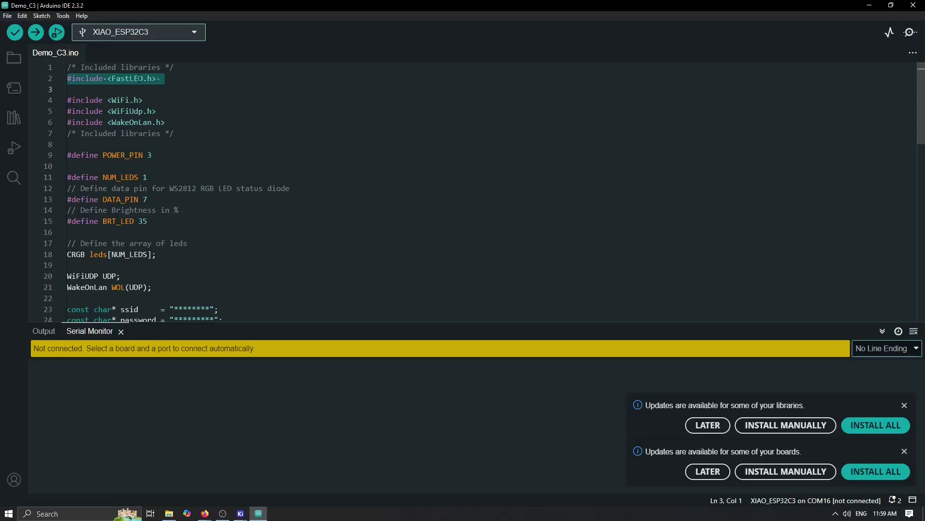
drag(112, 111, 31, 104)
key(shift+Right)
key(shift+Right)
key(shift+Right)
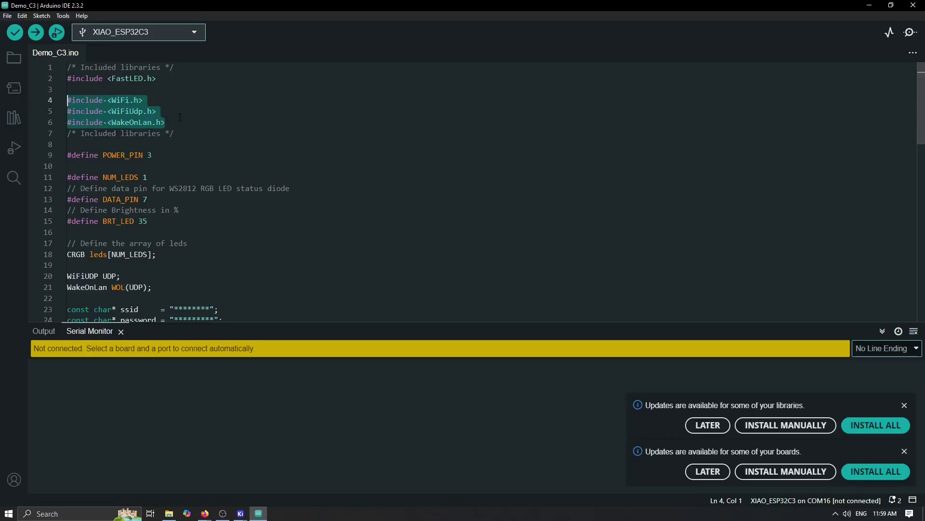
double_click(142, 154)
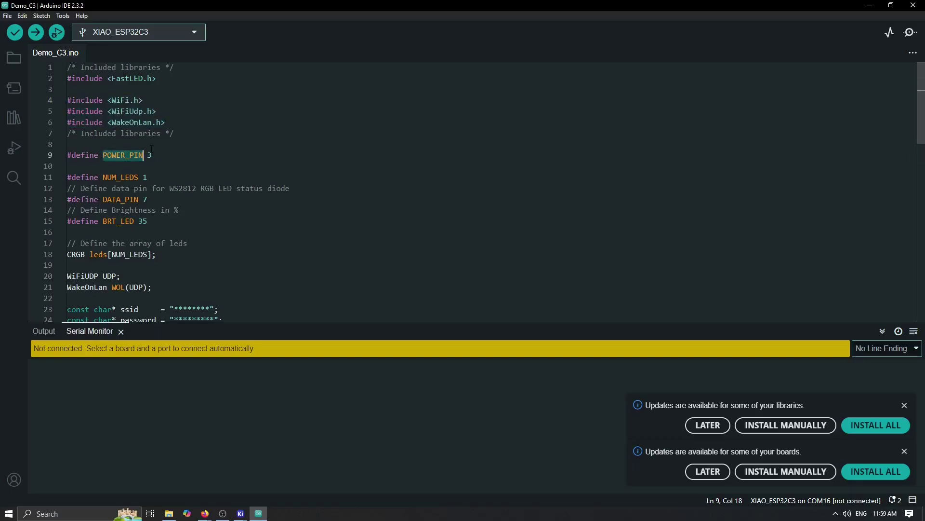
mouse_move(124, 157)
Point out the LED defines: NUM_LEDS 1, DATA_PIN 7 and brightness BRT_LED 35
drag(151, 221, 35, 186)
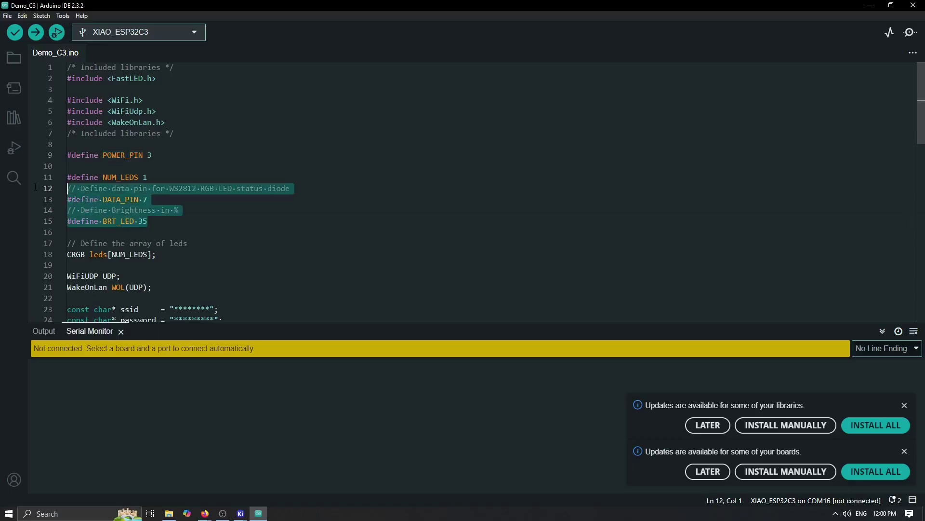
click(181, 210)
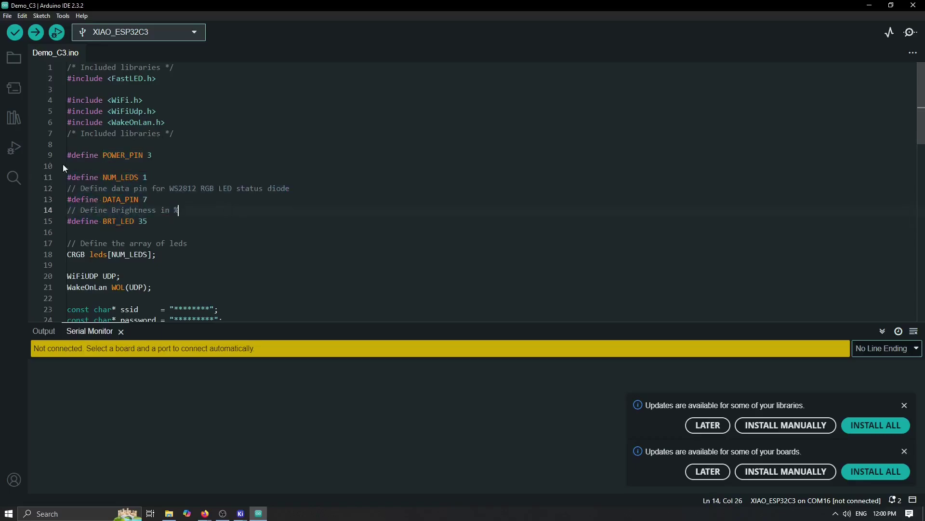
click(138, 178)
mouse_move(111, 177)
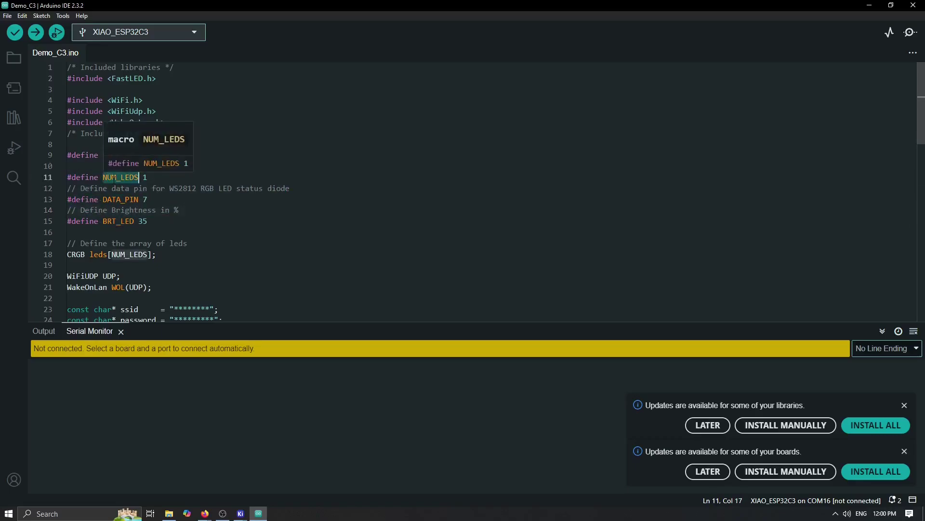
click(130, 199)
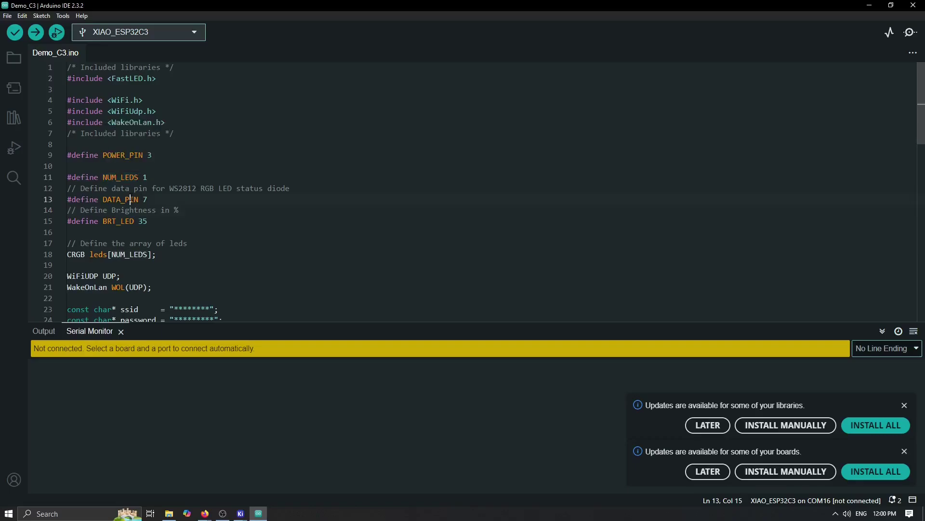
click(143, 199)
click(153, 224)
Scroll down and highlight the ssid and password credential lines 23–24
scroll(154, 224, down, 1)
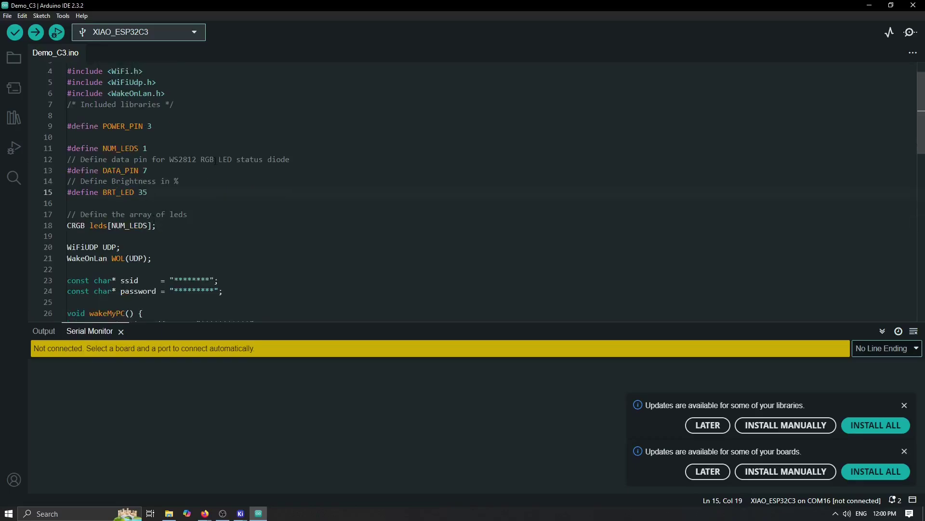
drag(241, 286, 68, 269)
click(290, 279)
double_click(124, 280)
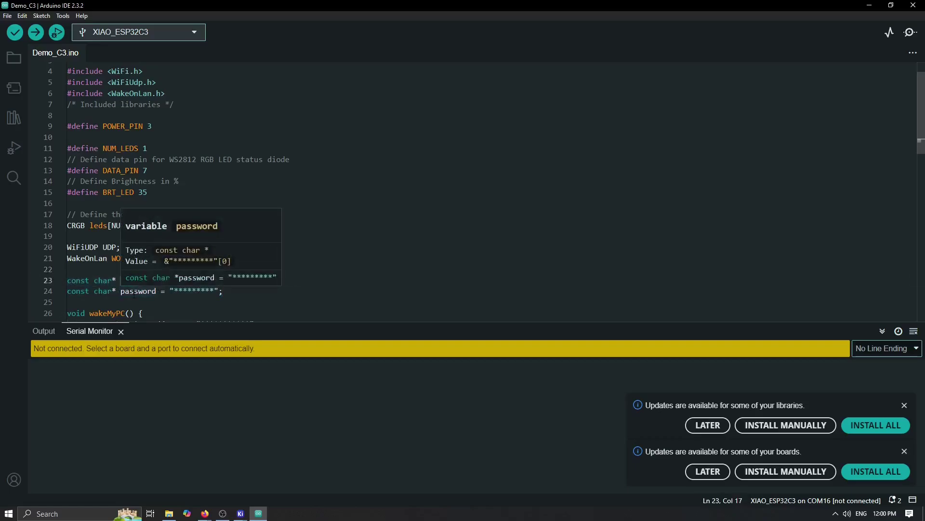
double_click(138, 291)
drag(261, 296, 68, 280)
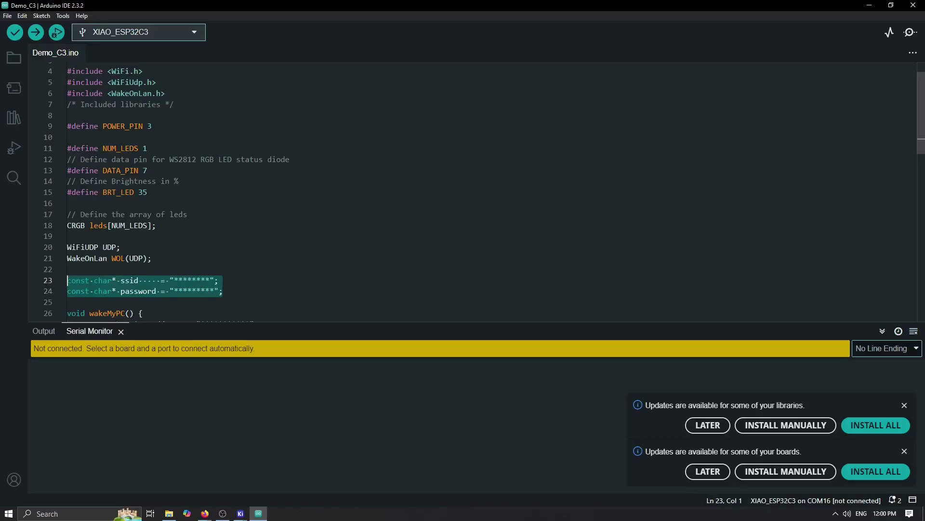
Point out wakeMyPC, its masked MACAddress string, the sendMagicPacket call, and the power_down function
scroll(286, 262, down, 3)
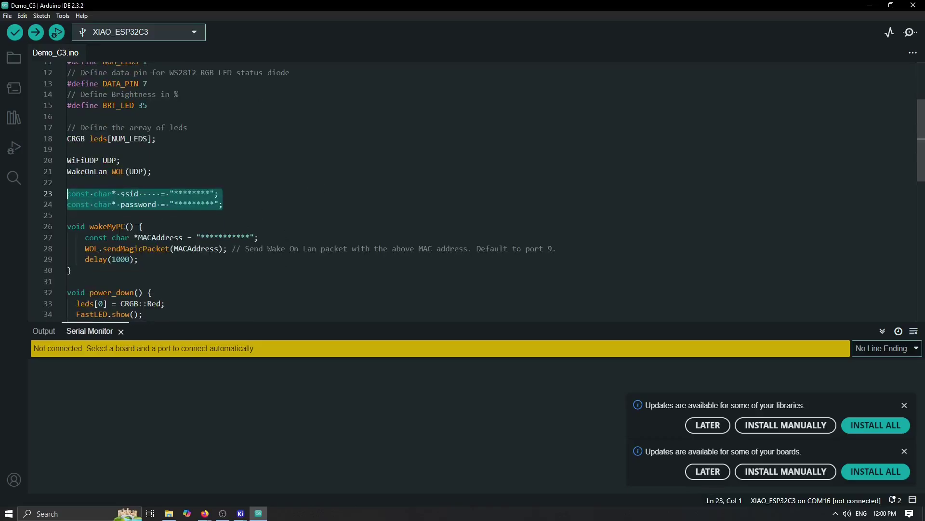
click(124, 227)
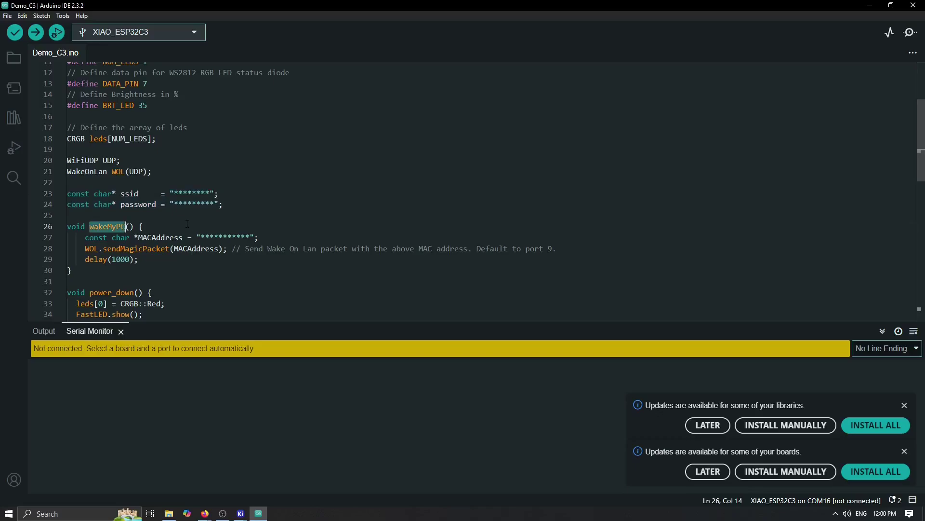
click(145, 237)
double_click(215, 237)
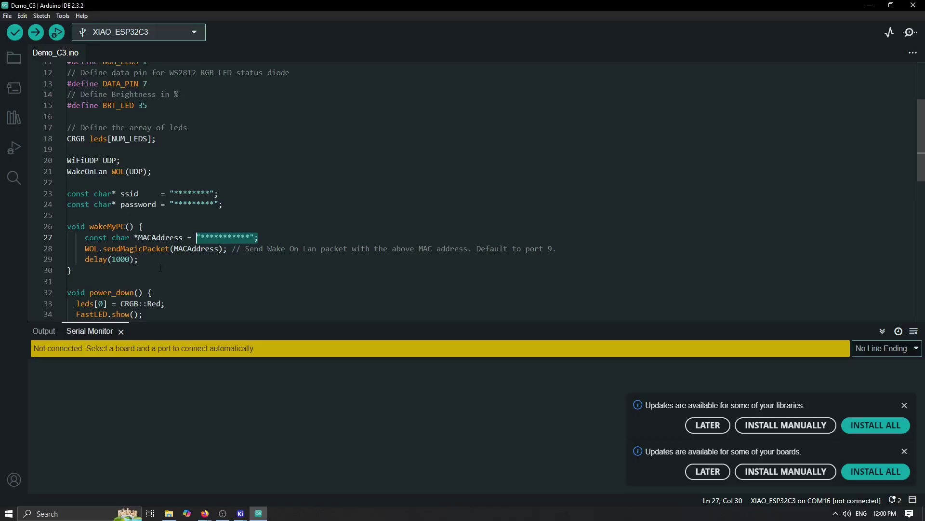
click(169, 248)
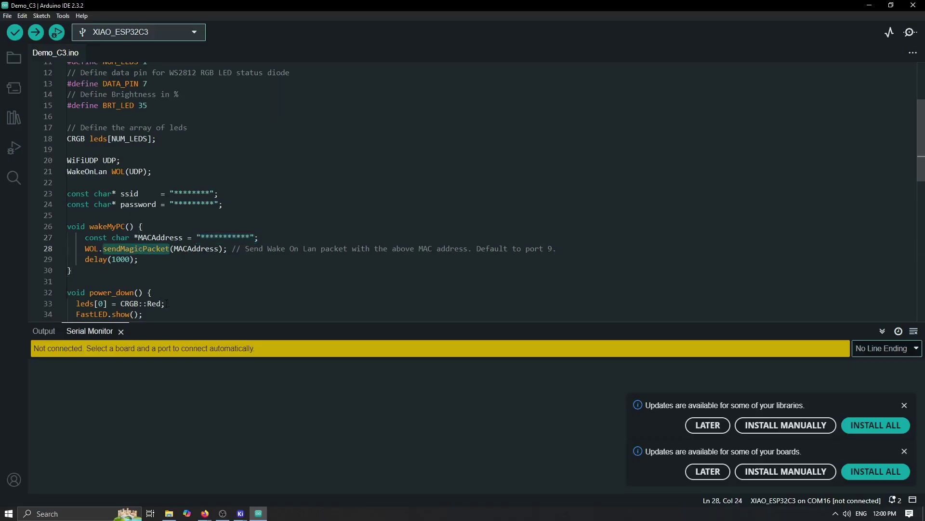
scroll(177, 245, down, 1)
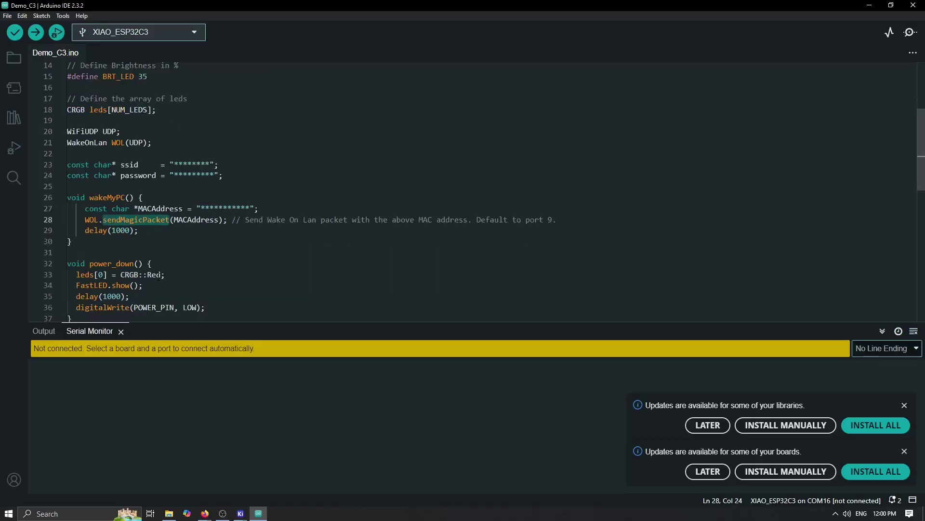
scroll(177, 244, down, 3)
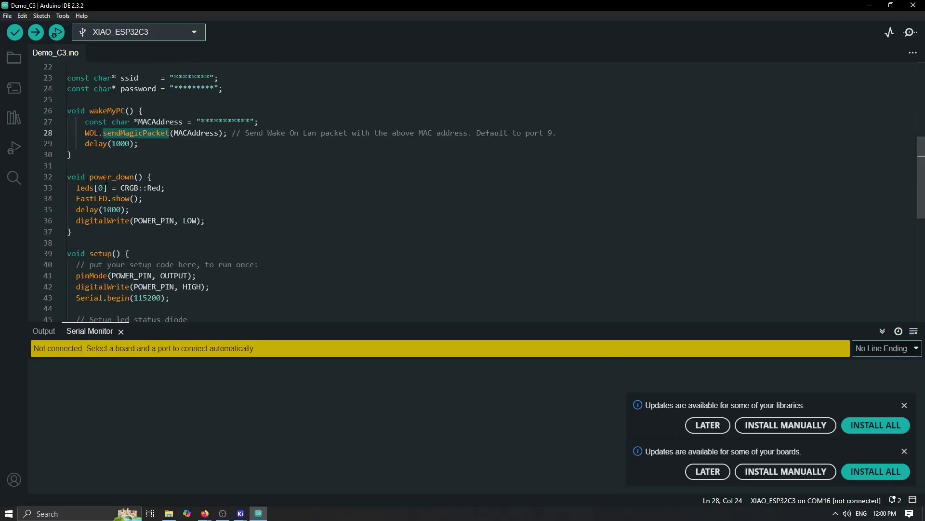
click(133, 177)
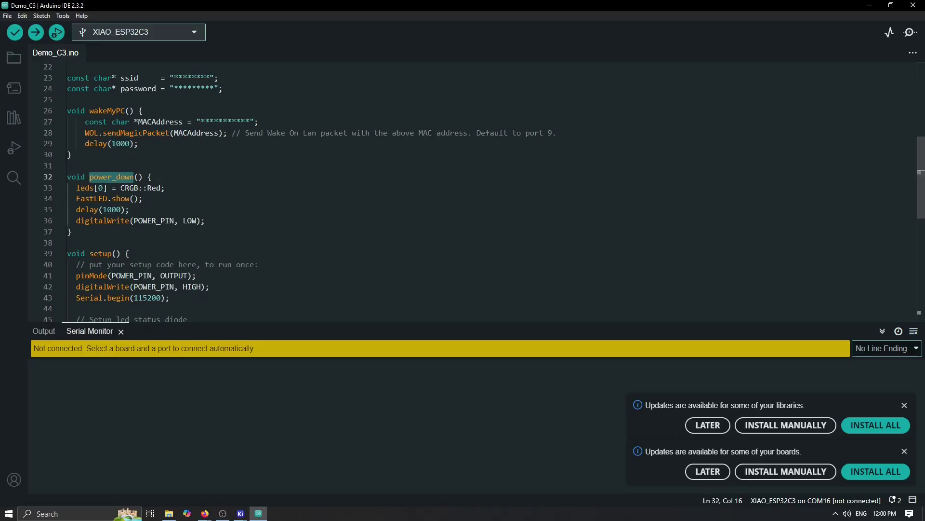
drag(91, 191, 140, 208)
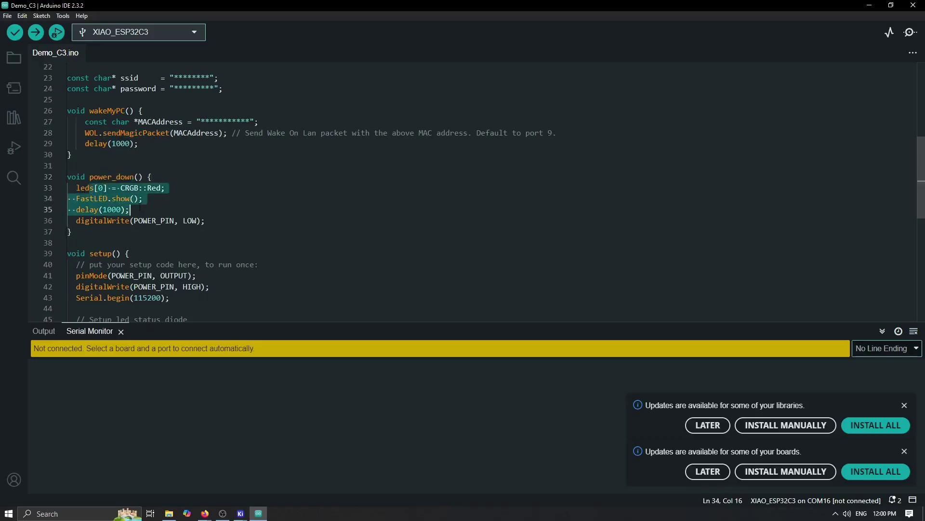
click(180, 209)
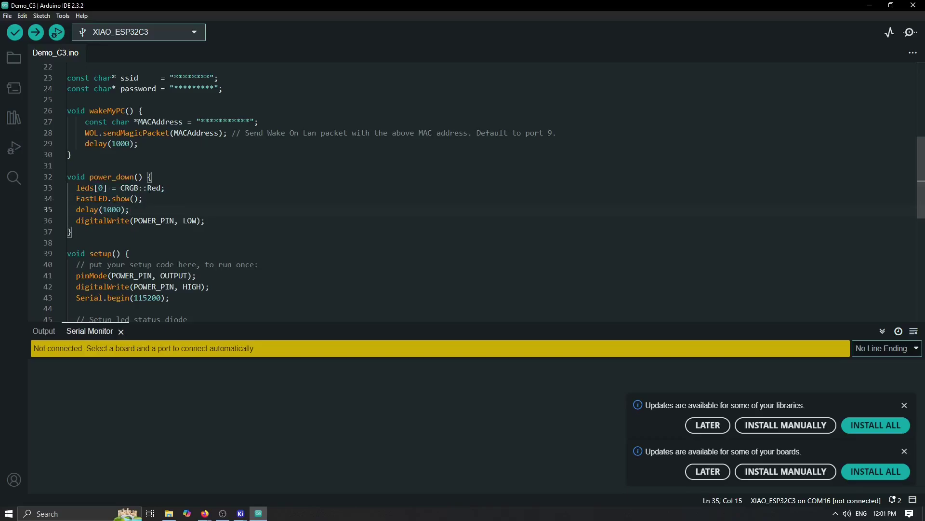
key(Down)
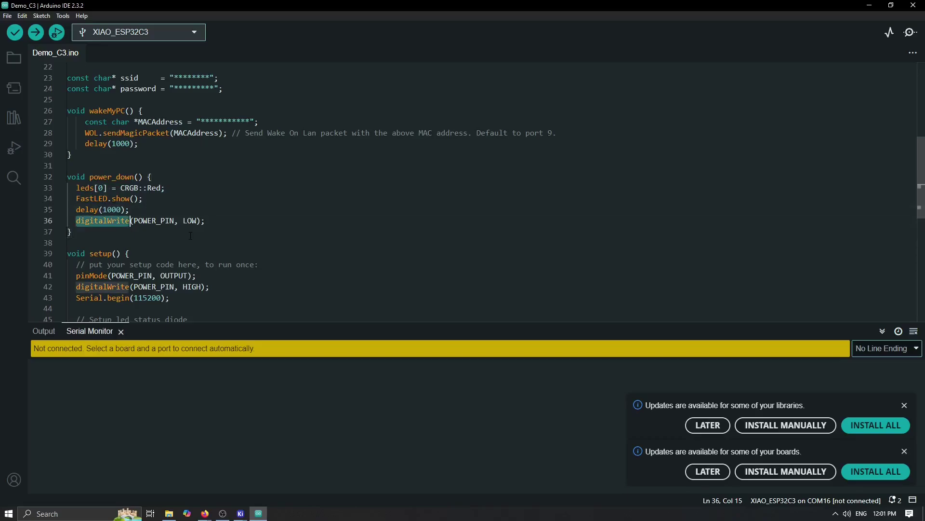
click(187, 225)
key(Left)
key(Left)
key(Left)
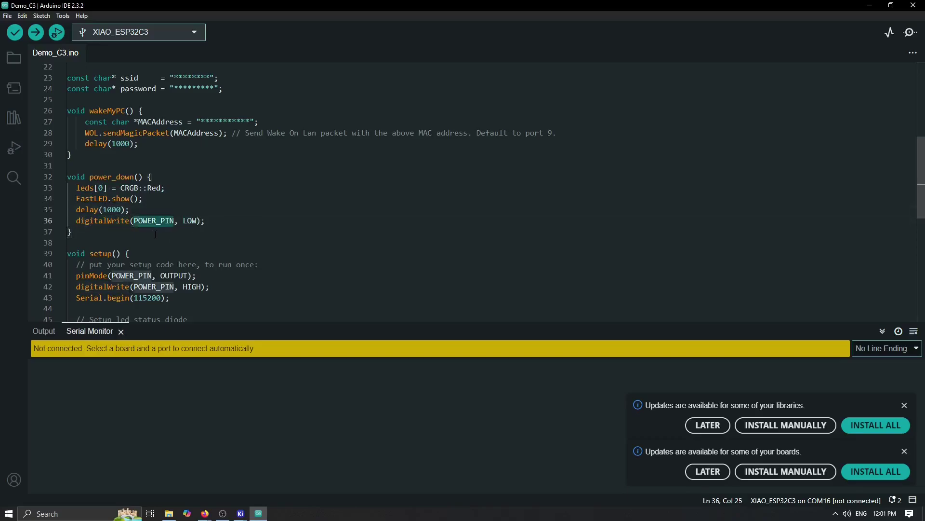
key(End)
scroll(248, 228, down, 3)
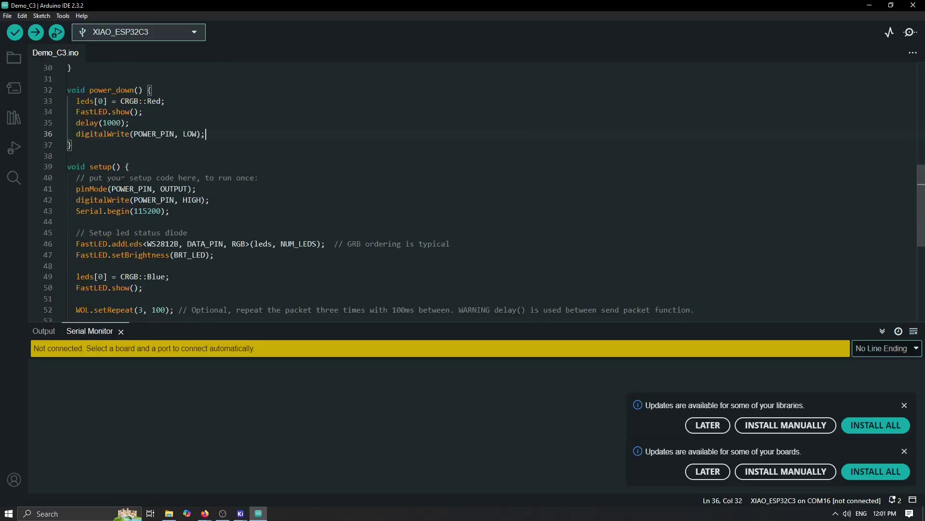
drag(80, 167, 130, 166)
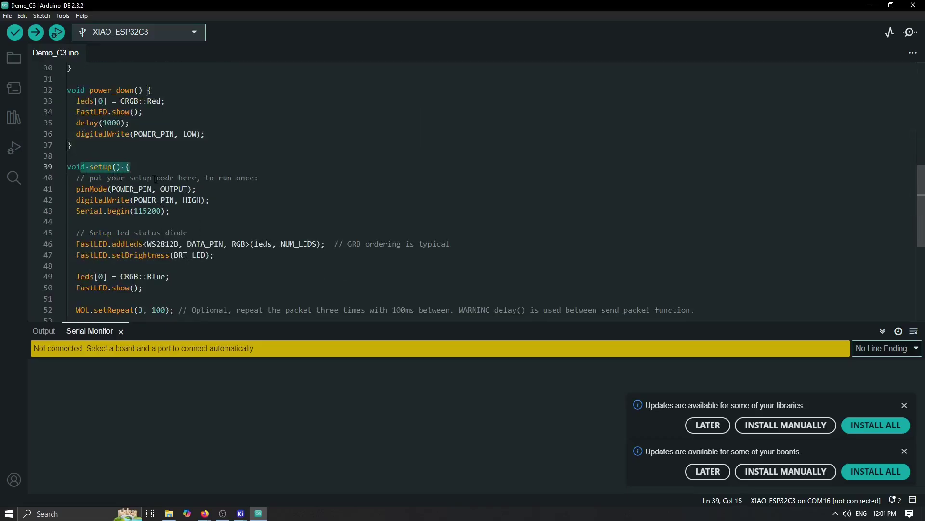
drag(195, 189, 76, 188)
key(Down)
key(Down)
key(Down)
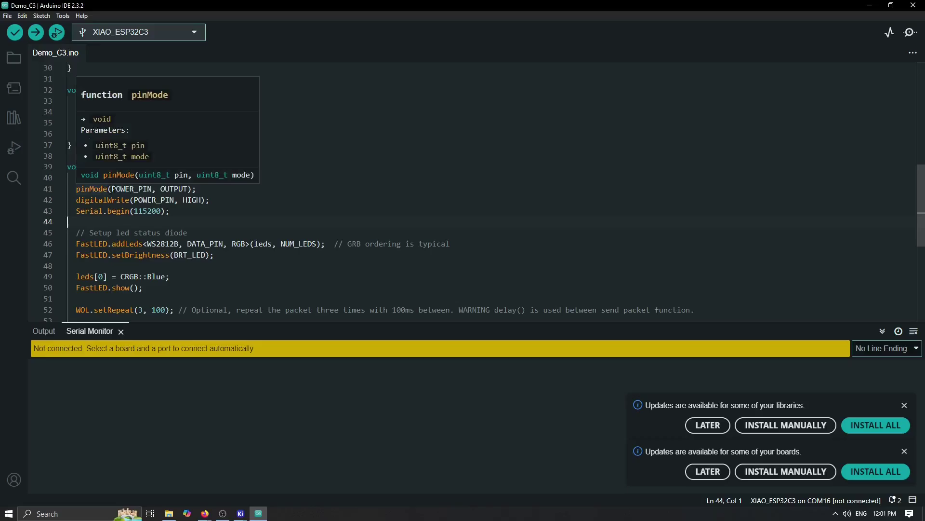
click(110, 188)
click(189, 189)
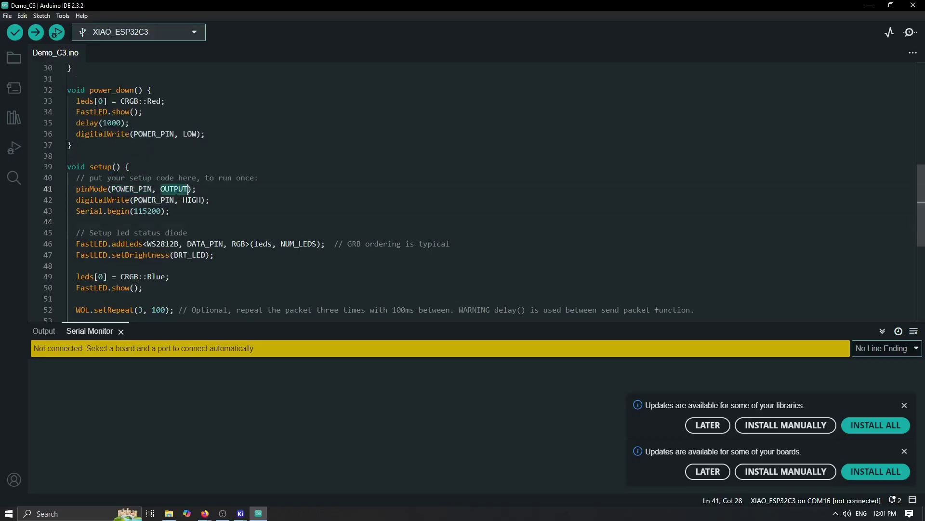
click(101, 199)
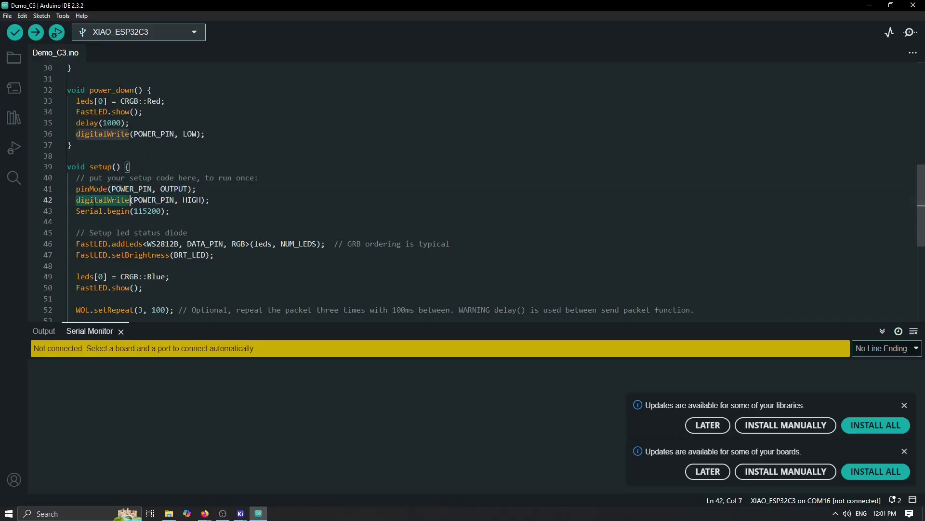
click(154, 199)
click(200, 200)
drag(209, 199, 76, 188)
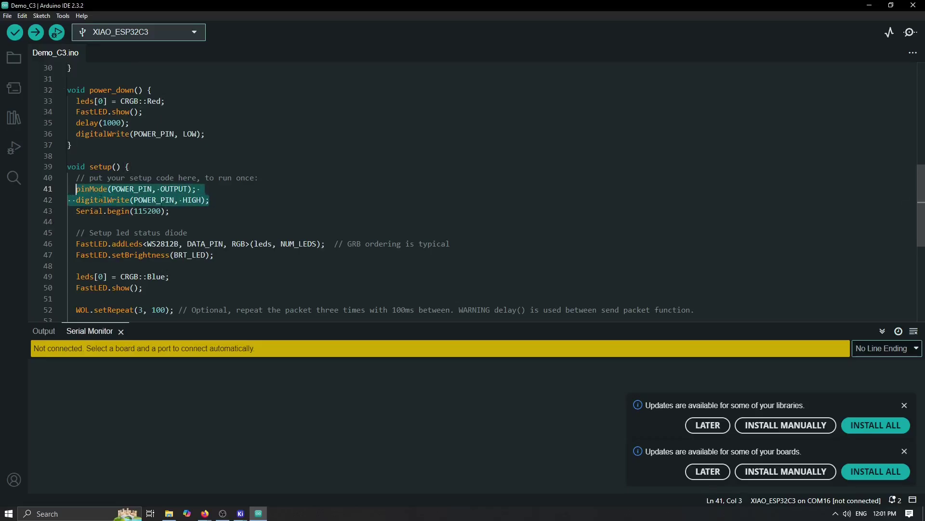
click(273, 203)
drag(160, 189, 219, 201)
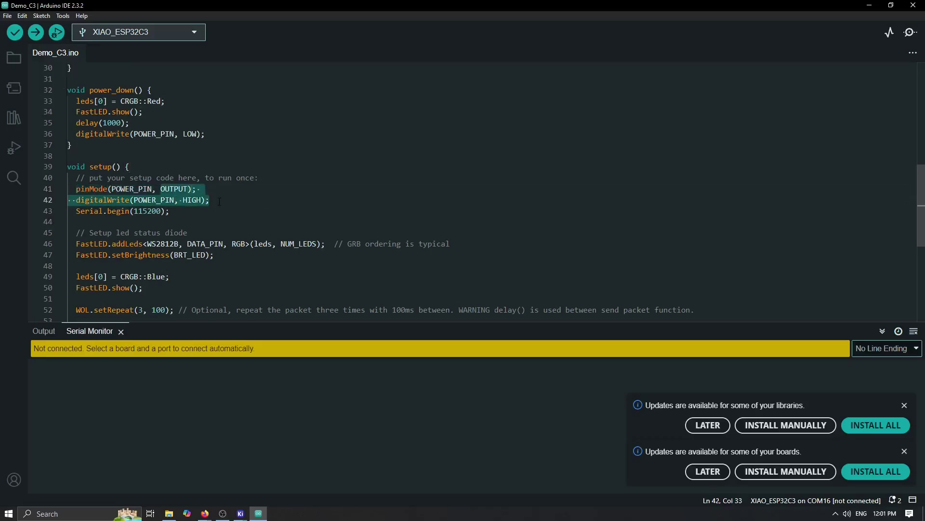
scroll(219, 202, down, 2)
scroll(192, 203, up, 1)
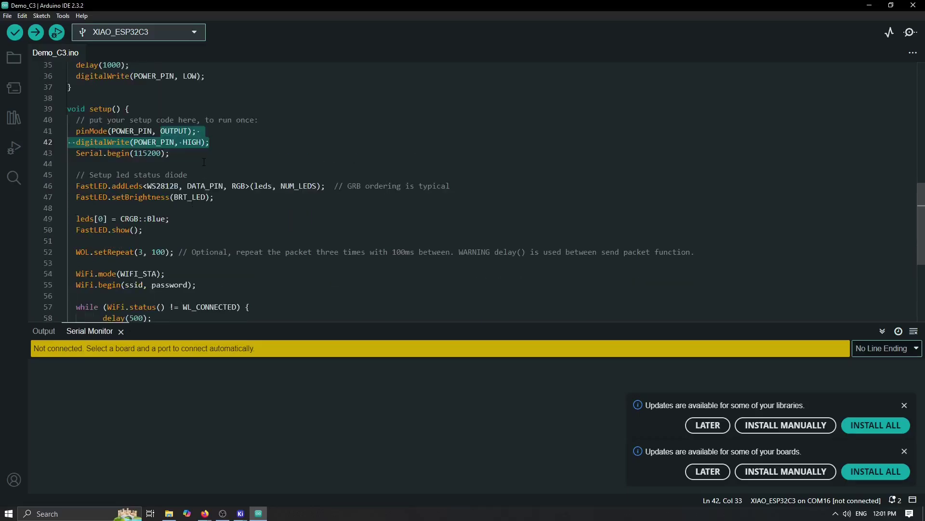
drag(117, 175, 238, 202)
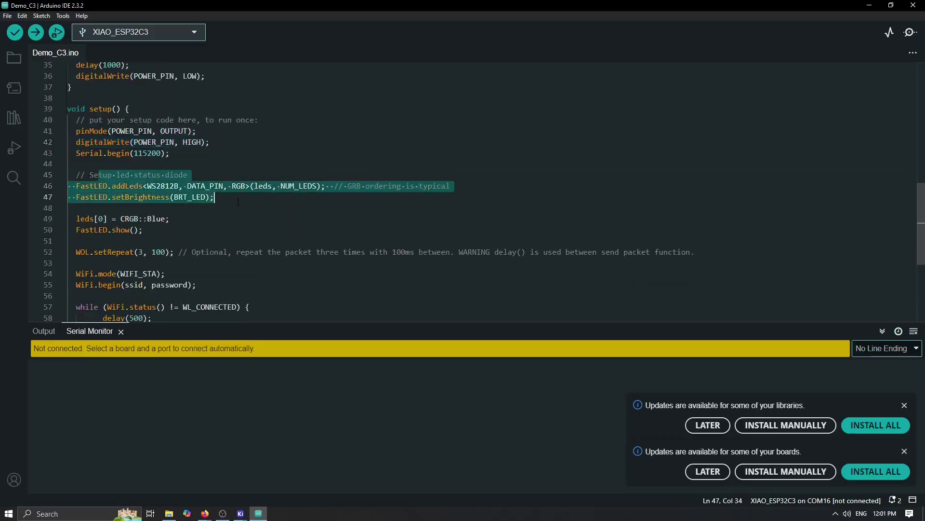
click(238, 202)
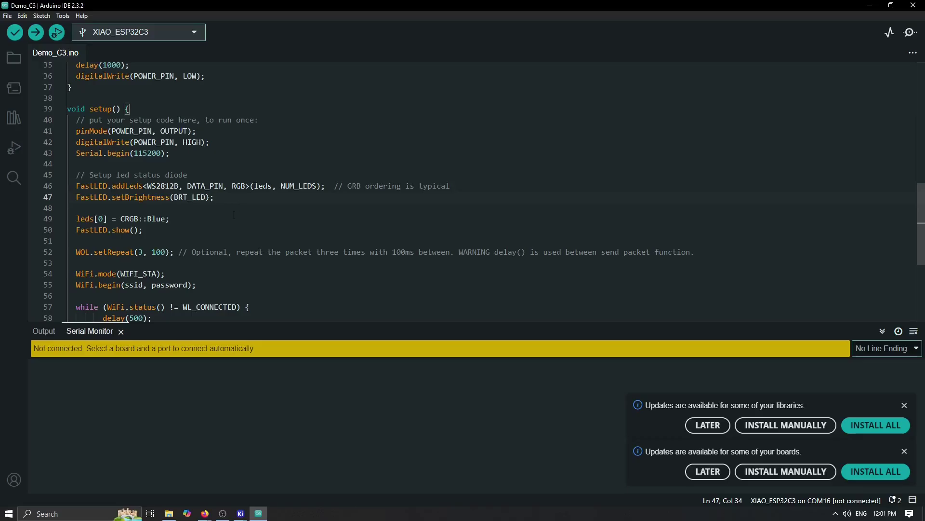
scroll(234, 215, down, 2)
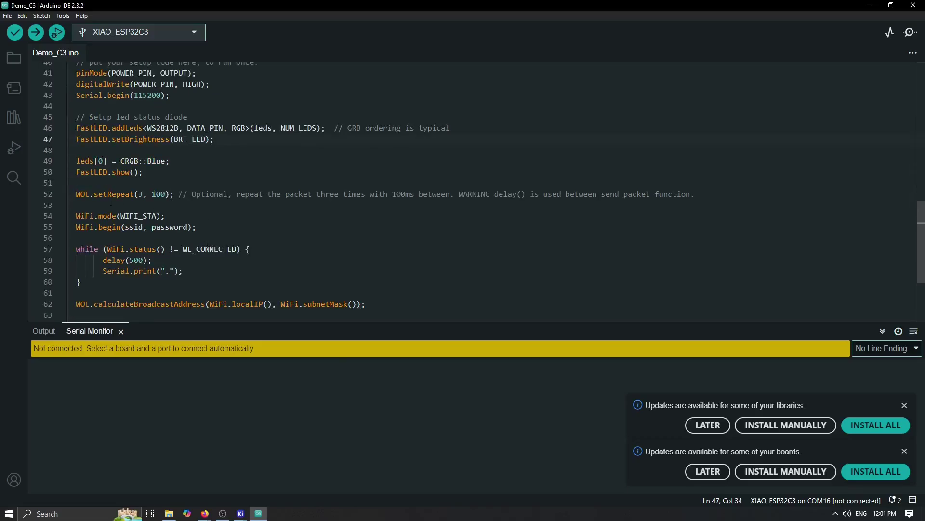
key(Down)
key(Down)
key(Down)
click(91, 194)
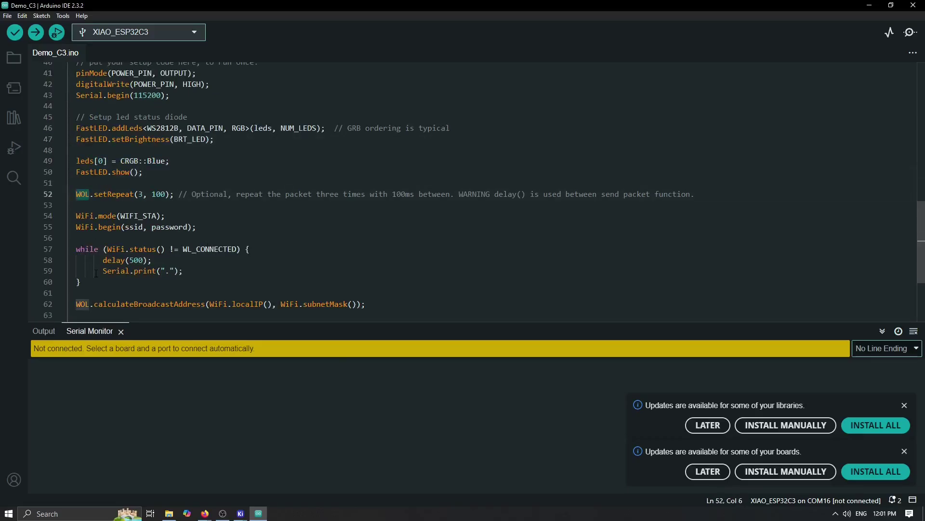
drag(85, 212, 196, 226)
scroll(351, 217, down, 2)
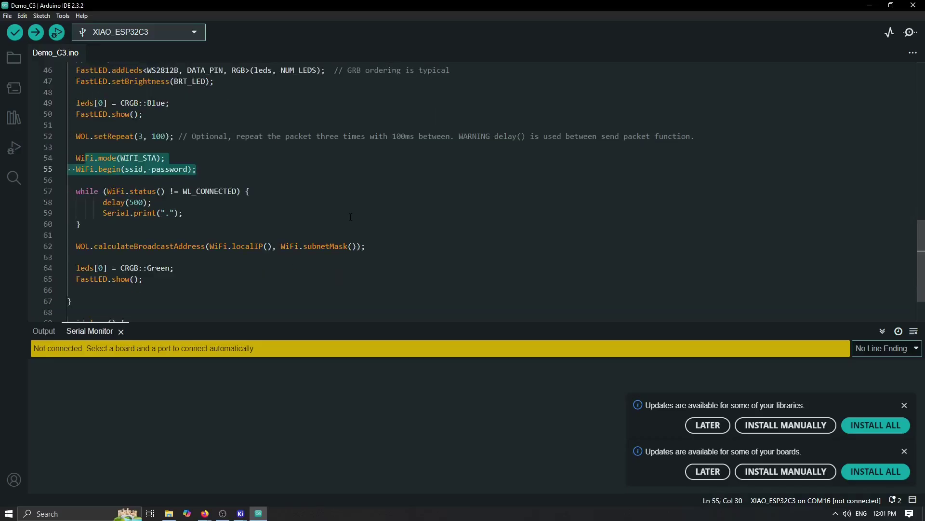
click(382, 282)
scroll(98, 216, down, 1)
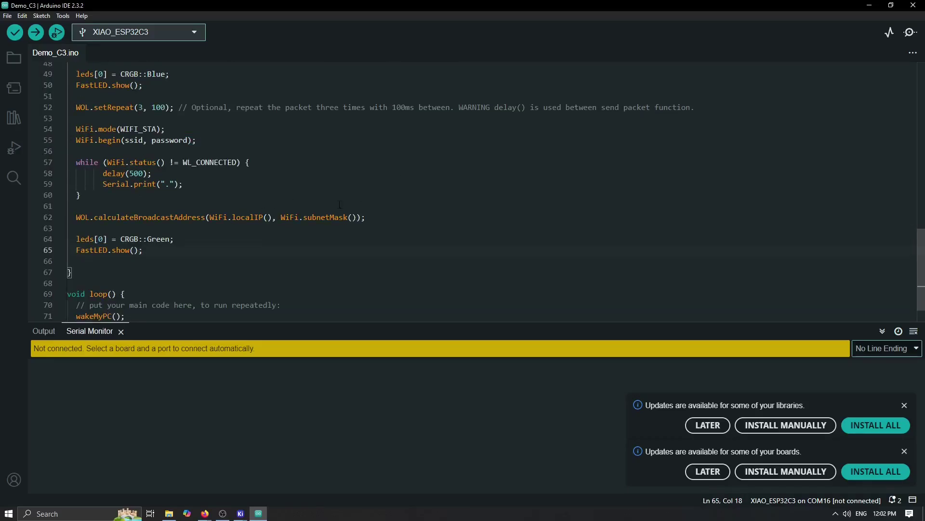
drag(366, 217, 67, 129)
click(175, 229)
drag(76, 239, 143, 250)
scroll(222, 255, down, 1)
Walk through the loop() function, highlighting its wakeMyPC() and power_down() calls
key(Down)
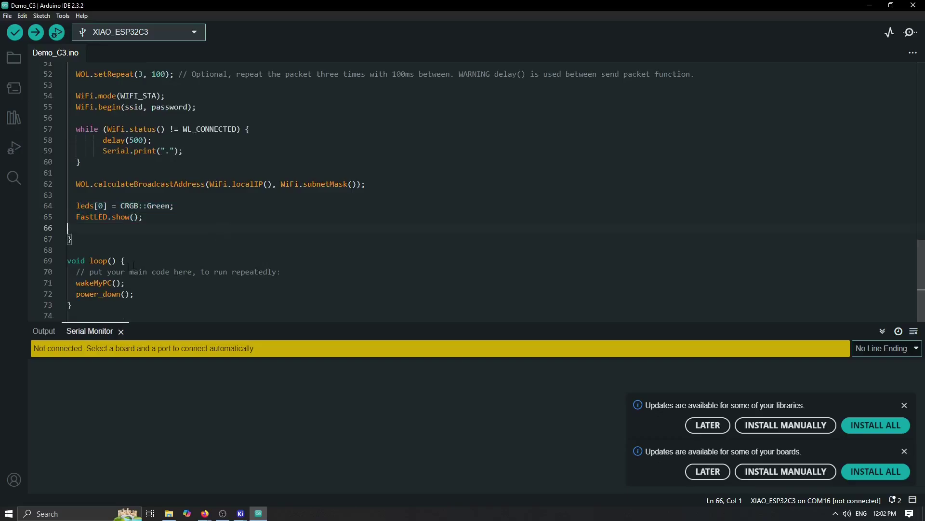
click(155, 263)
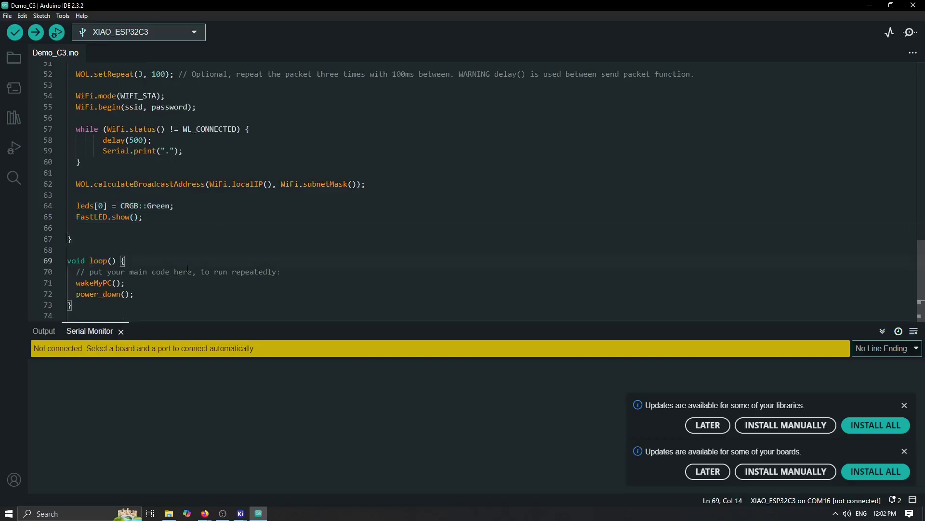
click(112, 283)
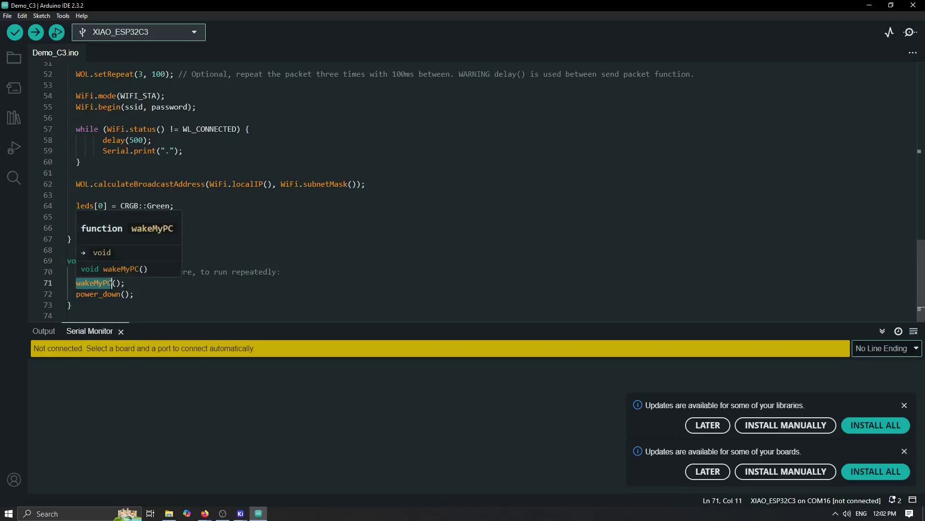
triple_click(110, 283)
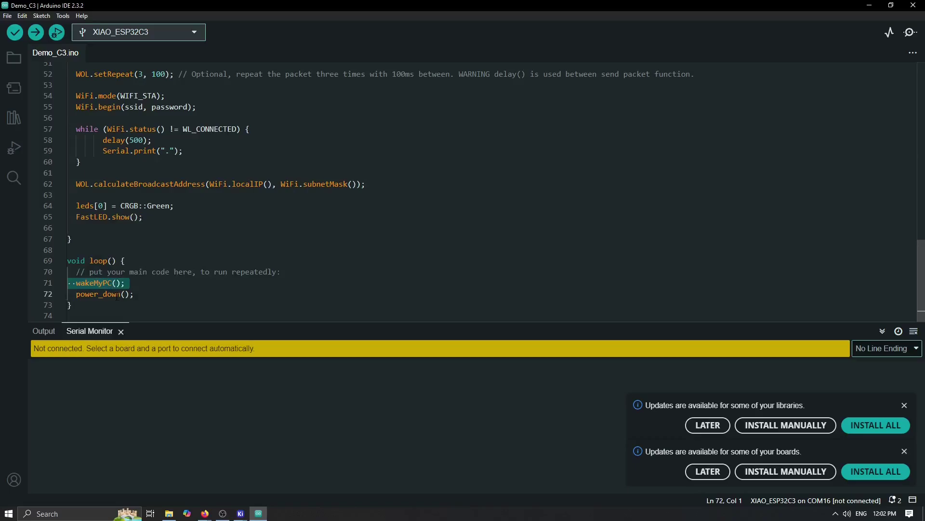
click(121, 294)
click(147, 294)
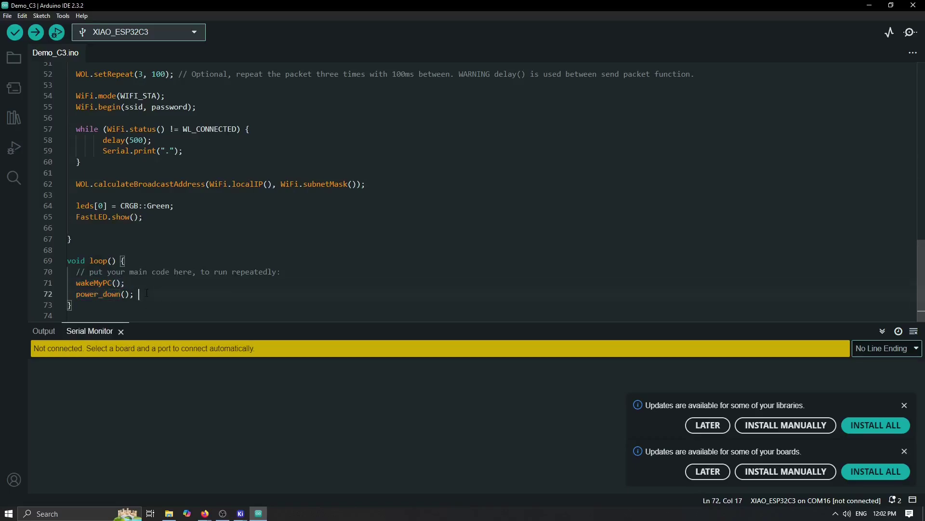
drag(77, 261, 95, 304)
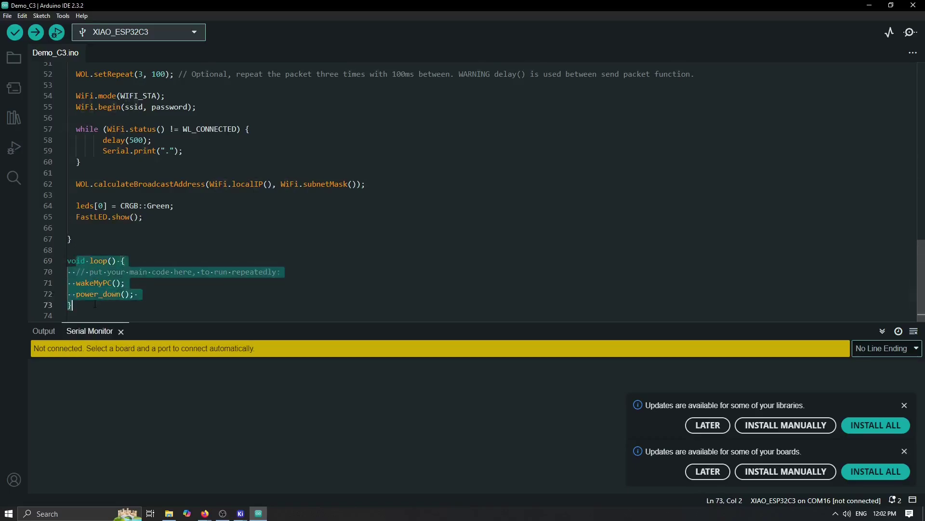
click(121, 294)
Scroll up to the power_down line that drives POWER_PIN LOW and step through it
scroll(194, 286, up, 8)
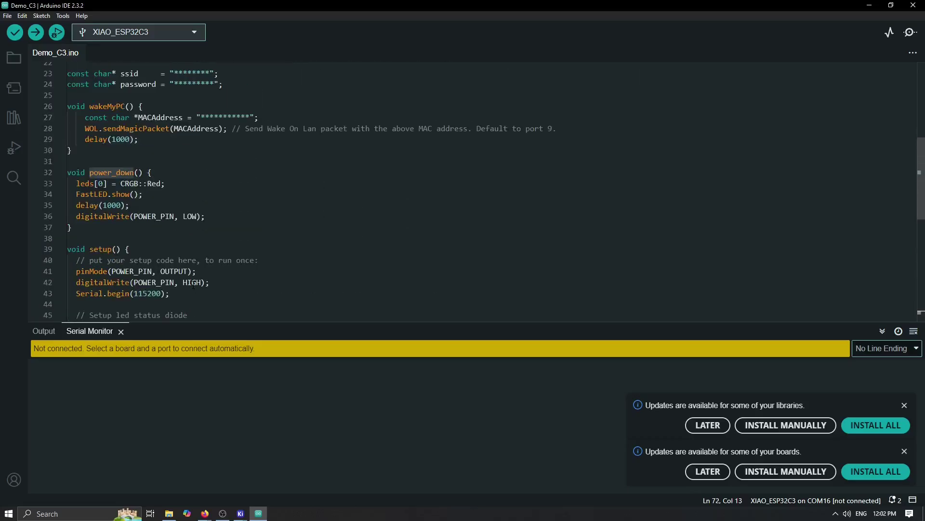
click(129, 216)
key(ctrl+Right)
key(ctrl+Right)
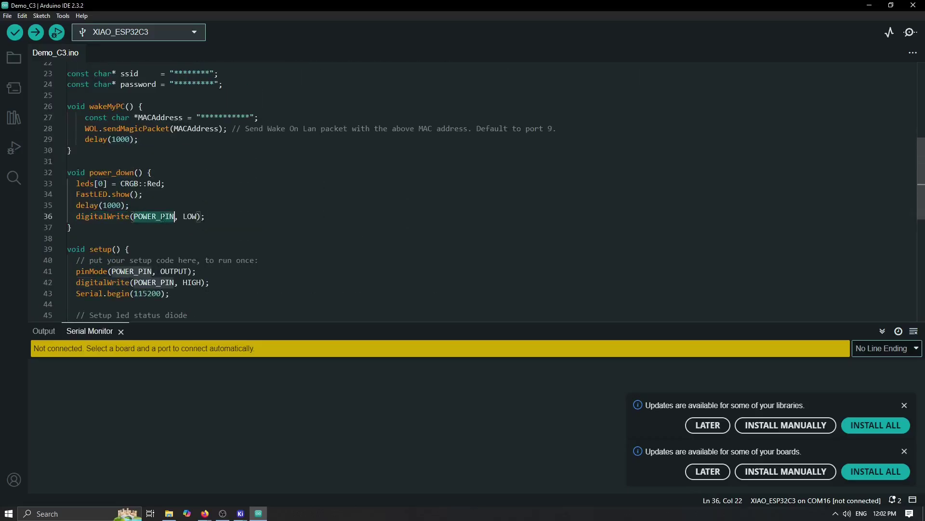
Minimise the sketch and select the IO3 label, the Q2B–D3 wire and the Vreg label
click(870, 6)
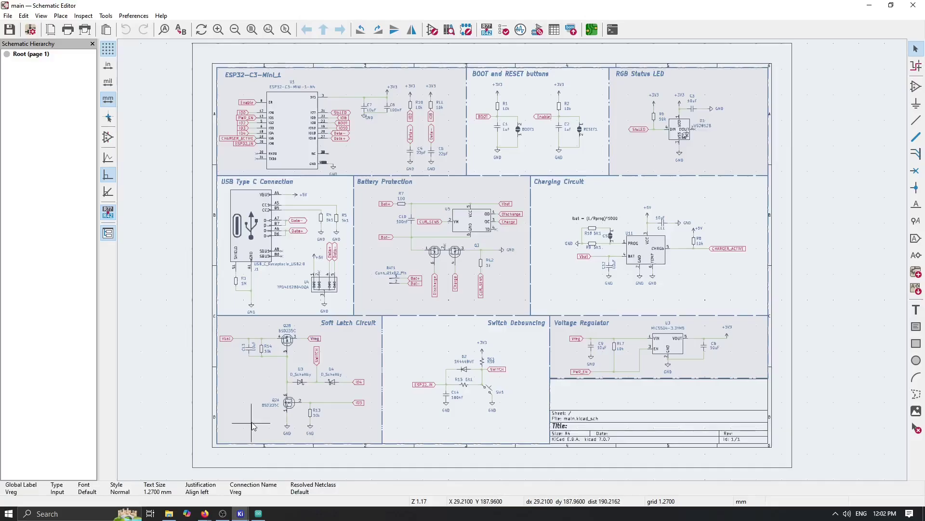
scroll(514, 264, up, 8)
scroll(514, 264, down, 3)
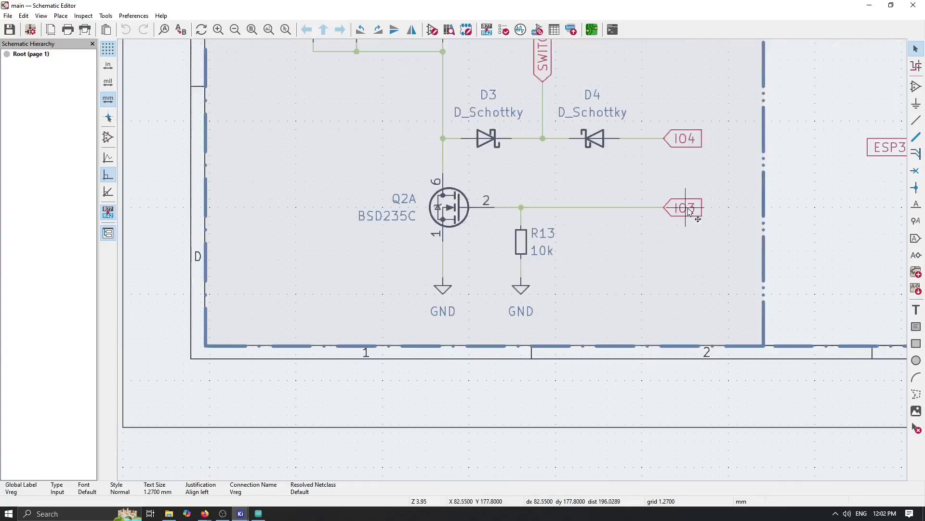
click(687, 207)
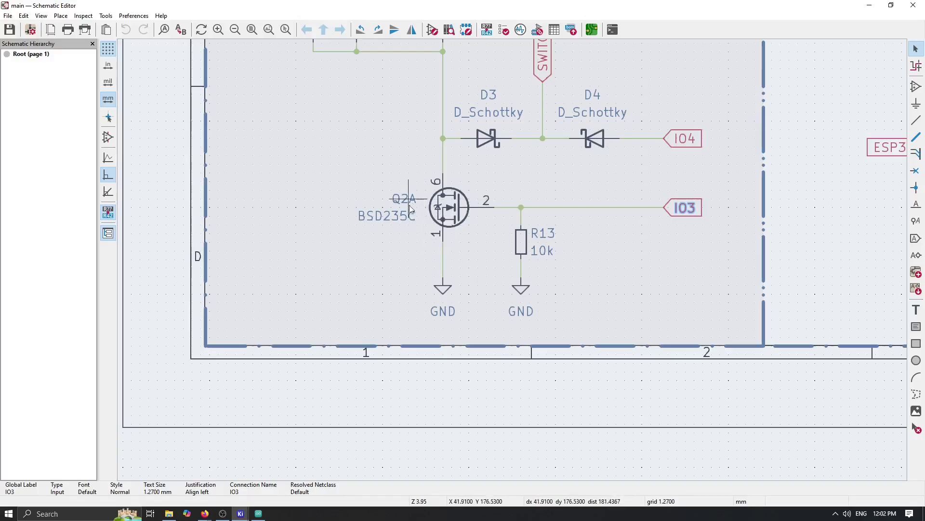
scroll(514, 264, down, 3)
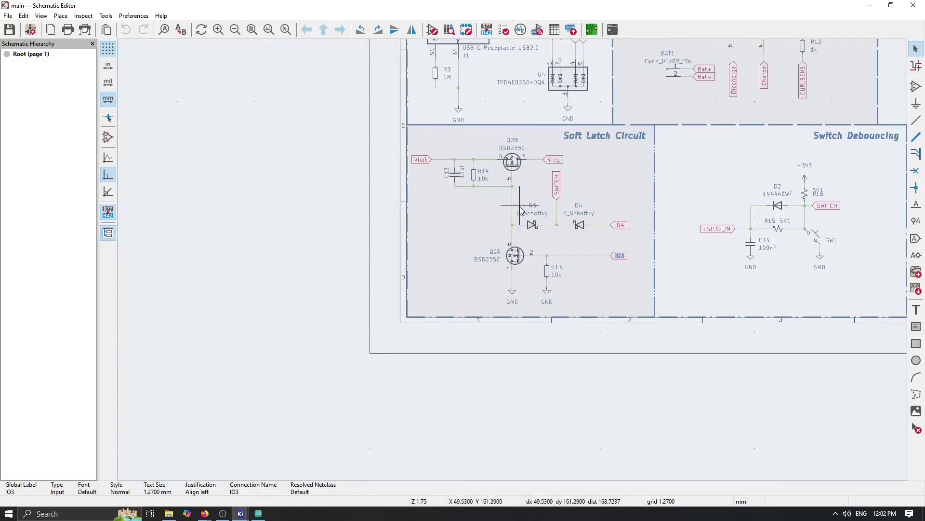
scroll(496, 254, up, 3)
click(496, 254)
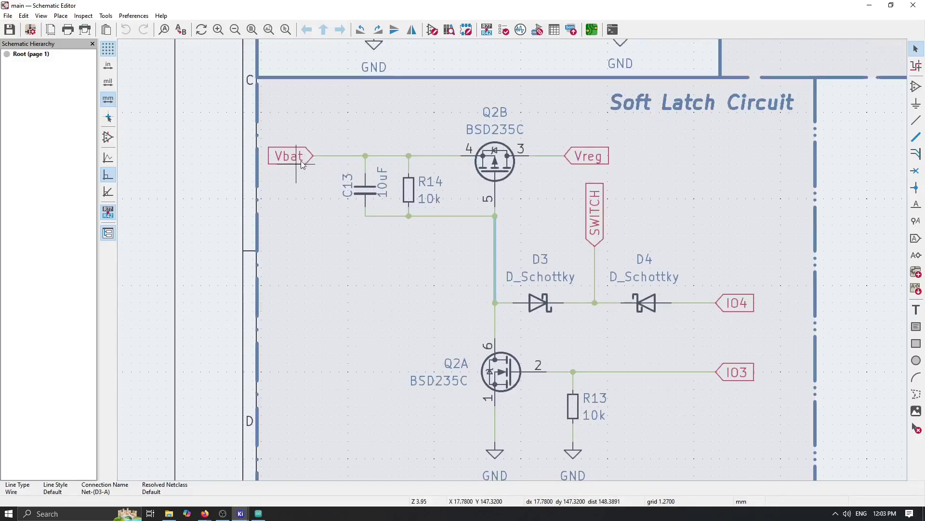
click(585, 166)
Return to the Arduino sketch and bring up previews of KiCad's open windows
scroll(620, 166, down, 3)
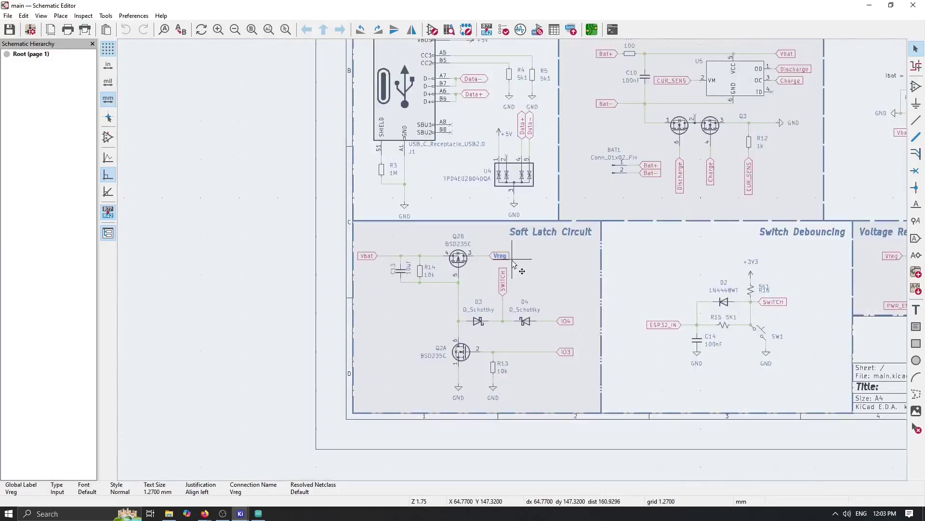
scroll(513, 264, up, 1)
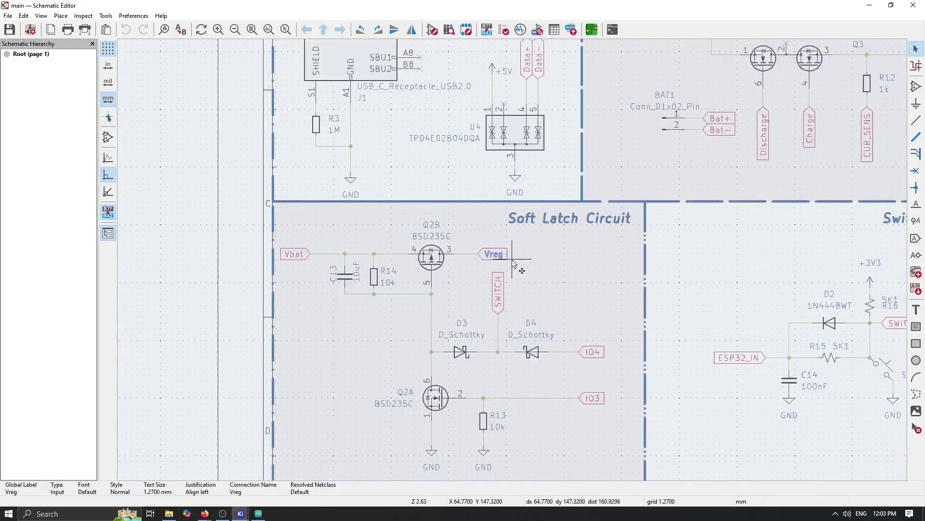
click(870, 6)
scroll(747, 91, down, 4)
click(240, 513)
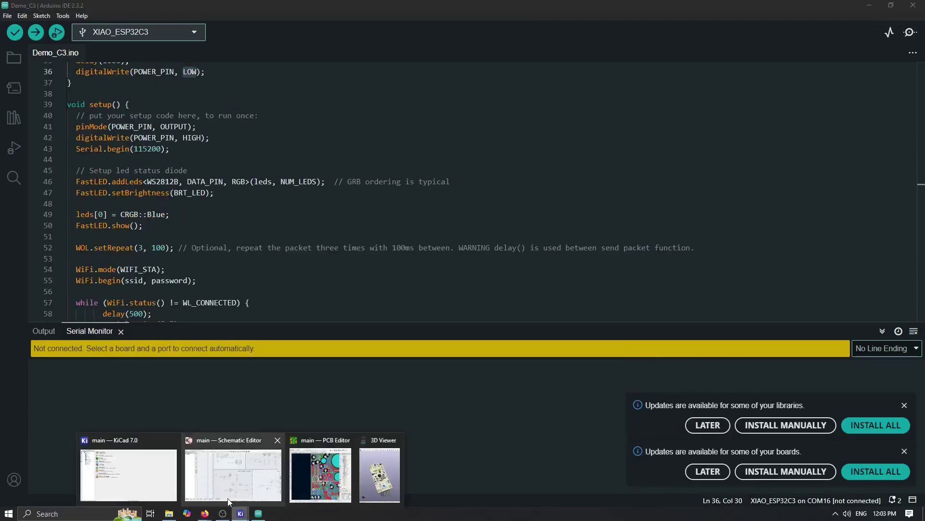
Bring up the PCB Editor and 3D Viewer, flip the board, and reset to a top-down view
click(322, 478)
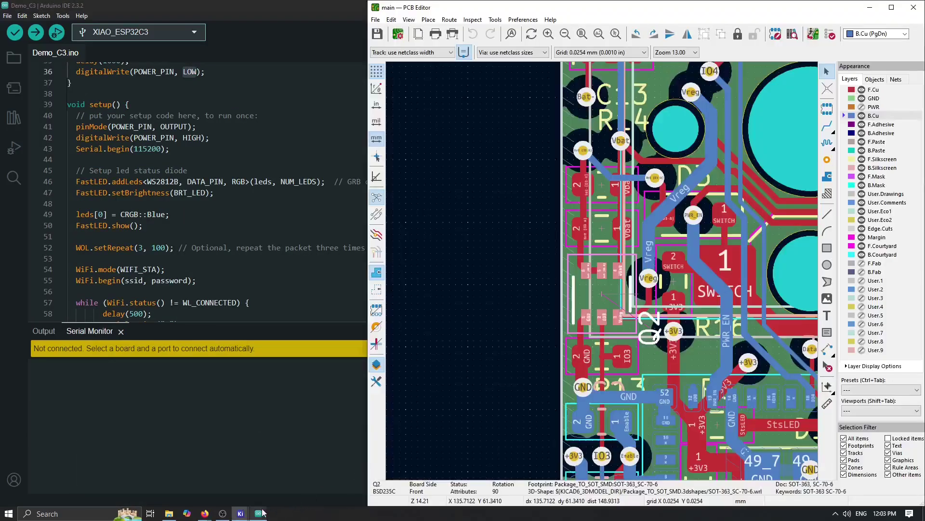
click(379, 474)
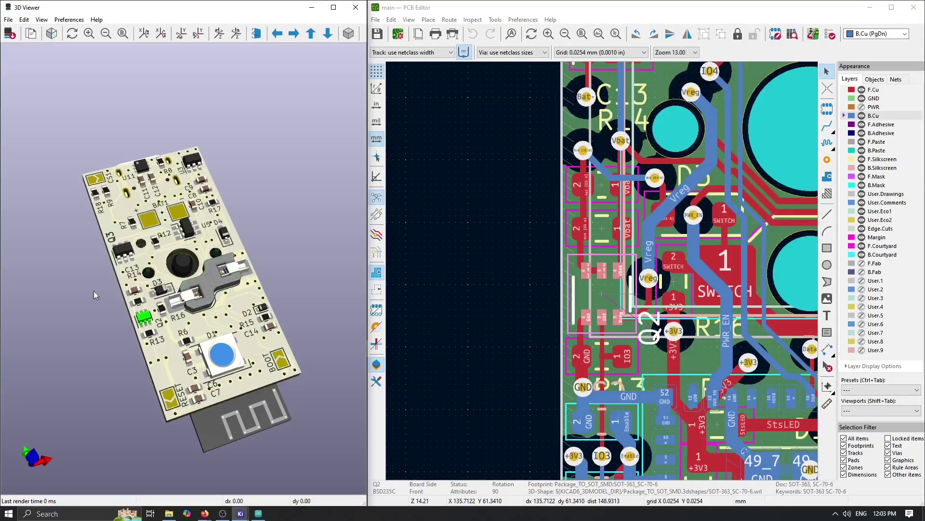
drag(93, 291, 332, 183)
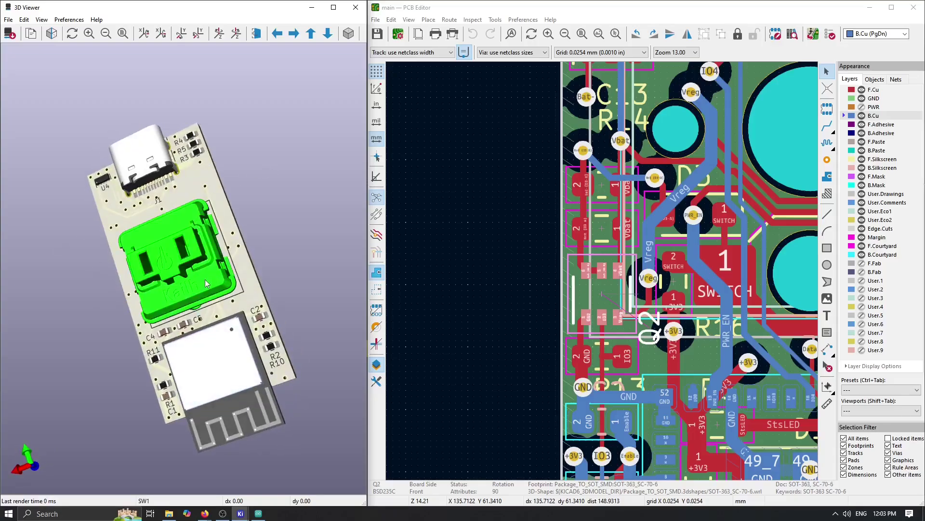
drag(100, 349, 104, 228)
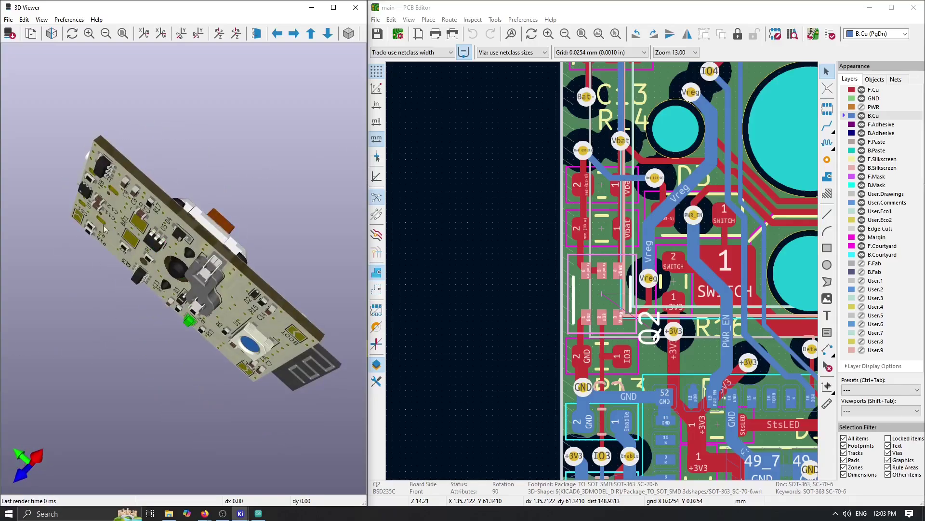
key(z)
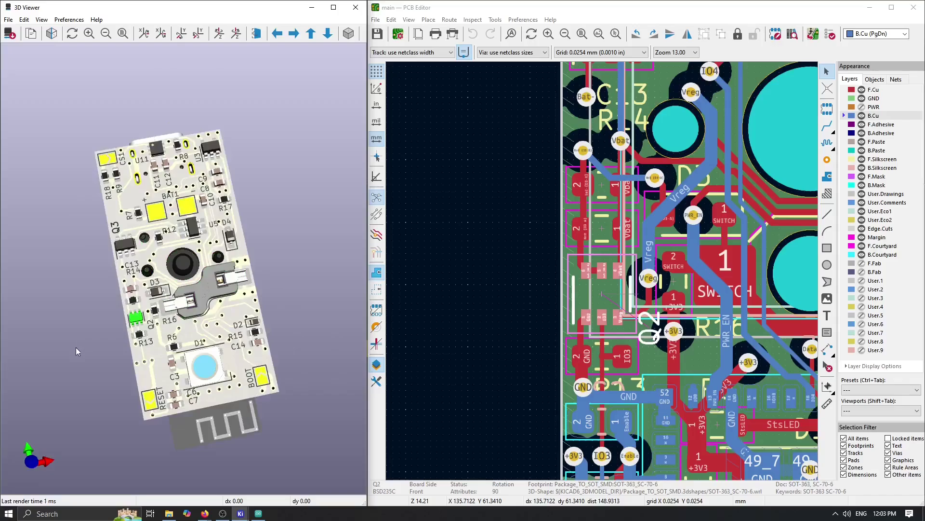
drag(76, 347, 239, 254)
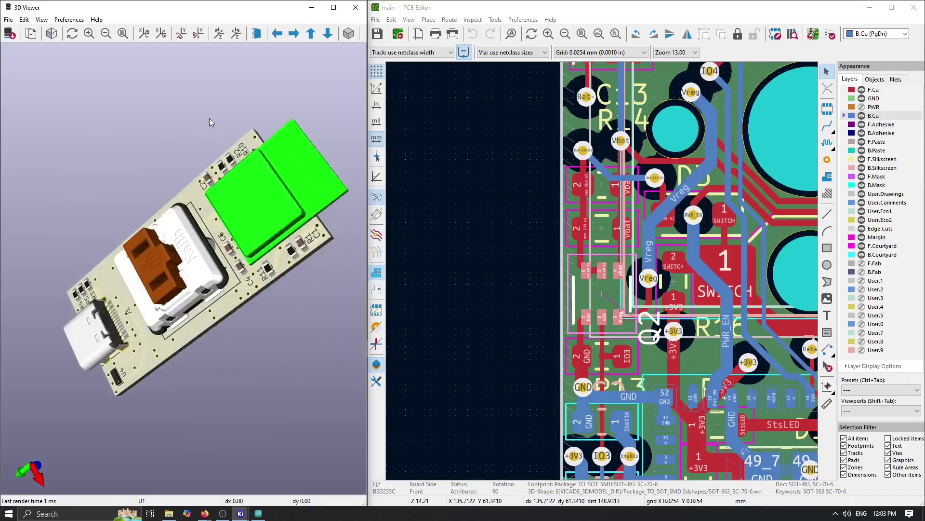
Orbit the 3D board between top and bottom, swinging to the USB-C side and finally top-down
drag(209, 123, 91, 365)
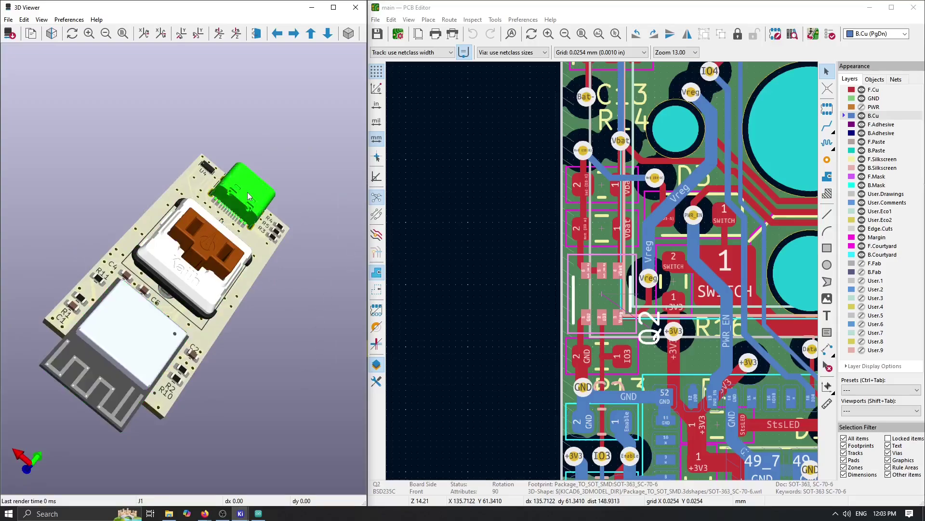
drag(89, 182, 164, 281)
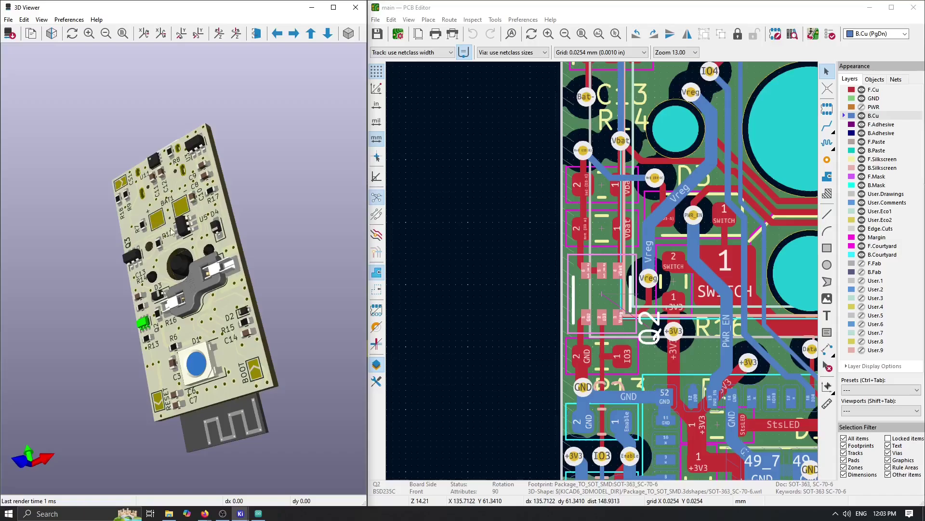
drag(173, 231, 179, 232)
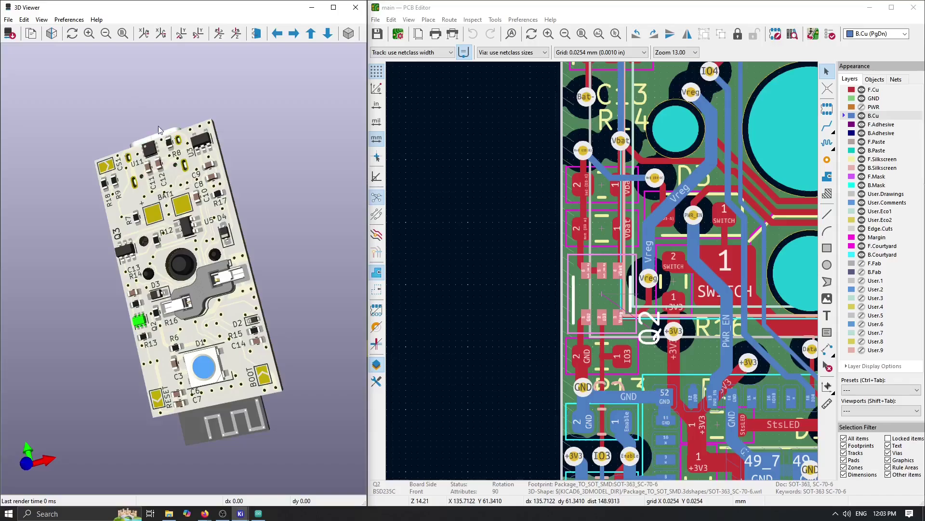
drag(158, 134, 167, 373)
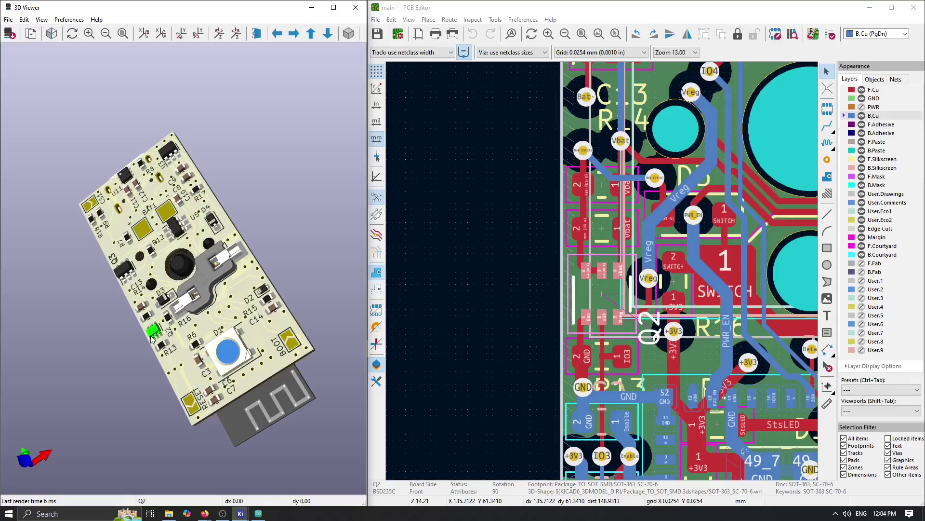
drag(152, 336, 233, 400)
drag(146, 261, 89, 302)
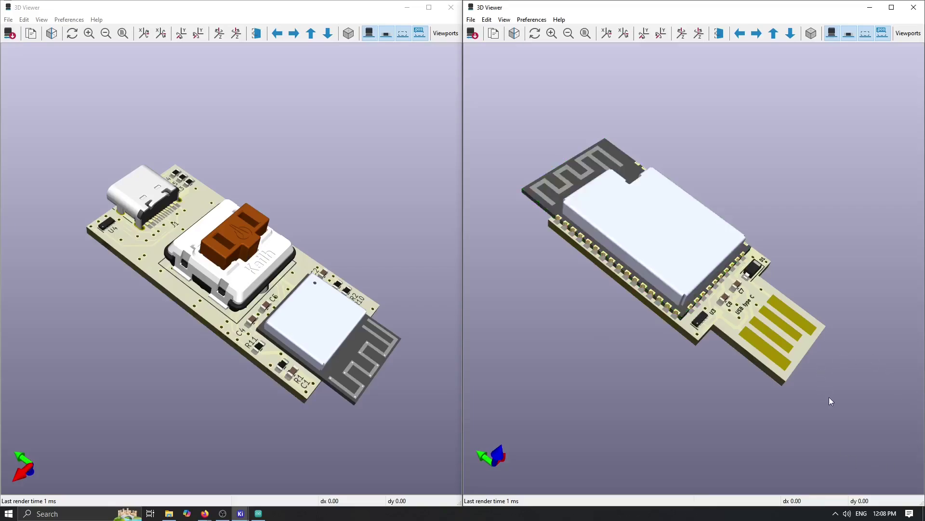
drag(741, 316, 795, 145)
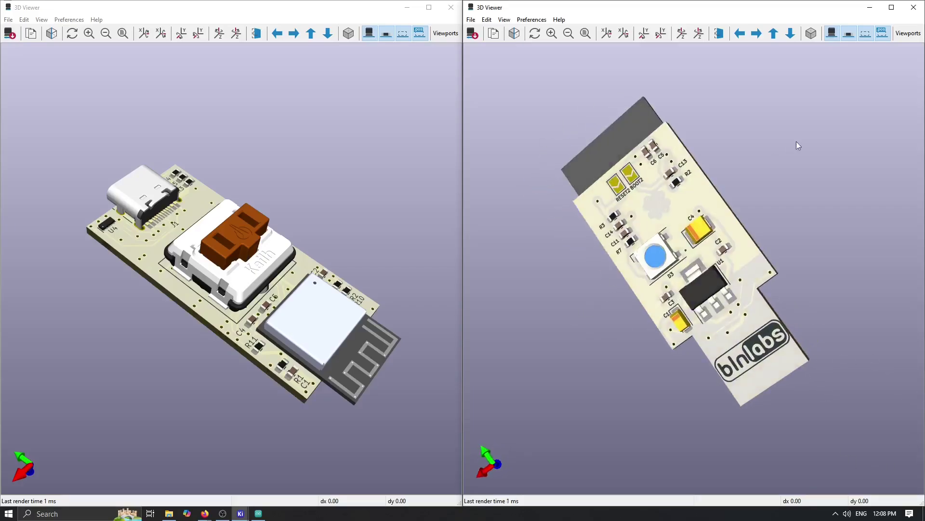
drag(579, 288, 702, 196)
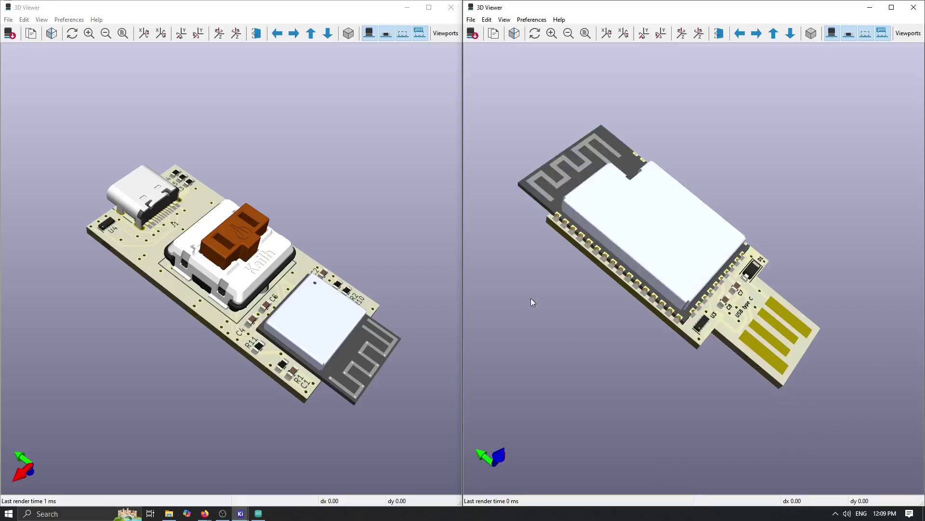
Nudge the ESP32 stick model to a new angle, then tilt the keyswitch board model
drag(531, 298, 489, 292)
drag(94, 307, 383, 175)
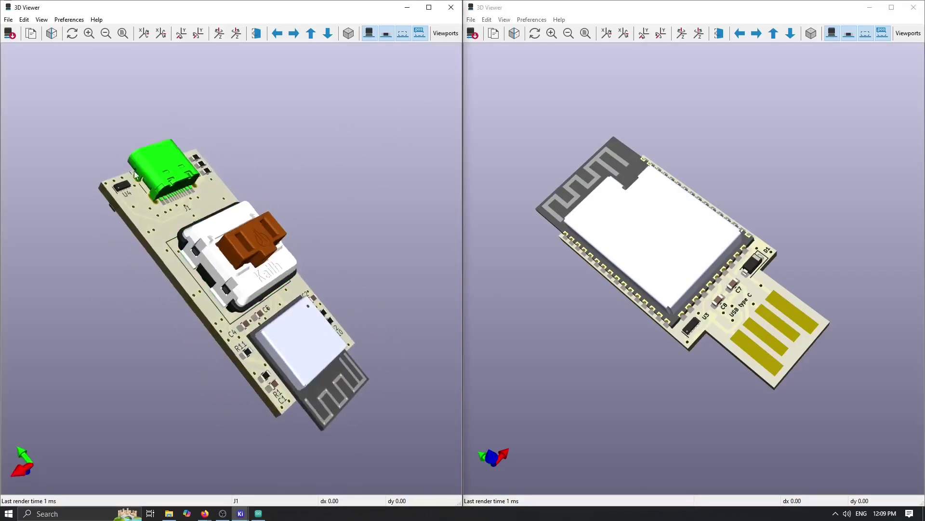